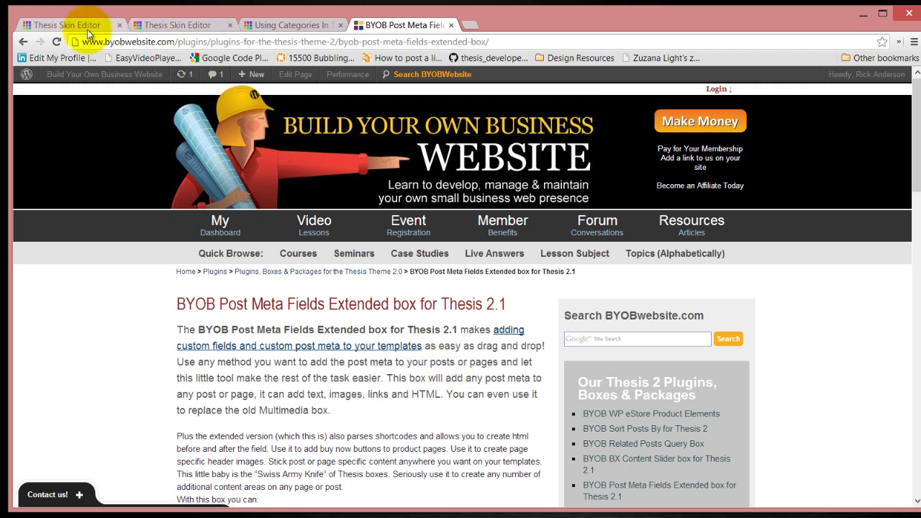
Step: Download the Post Meta Fields Extended box zip, then go to the Thesis admin home page
{"action": "scroll", "coordinate": [257, 381], "scroll_direction": "down", "scroll_amount": 6}
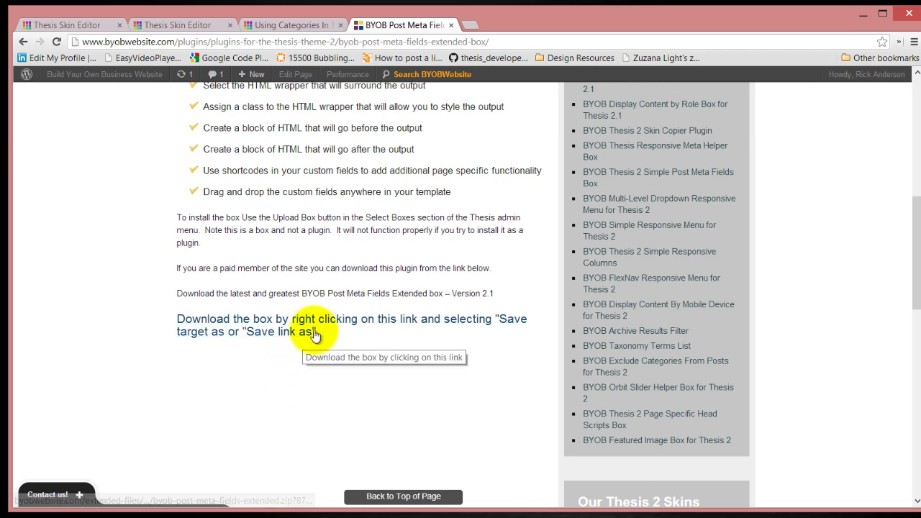
{"action": "left_click", "coordinate": [316, 326]}
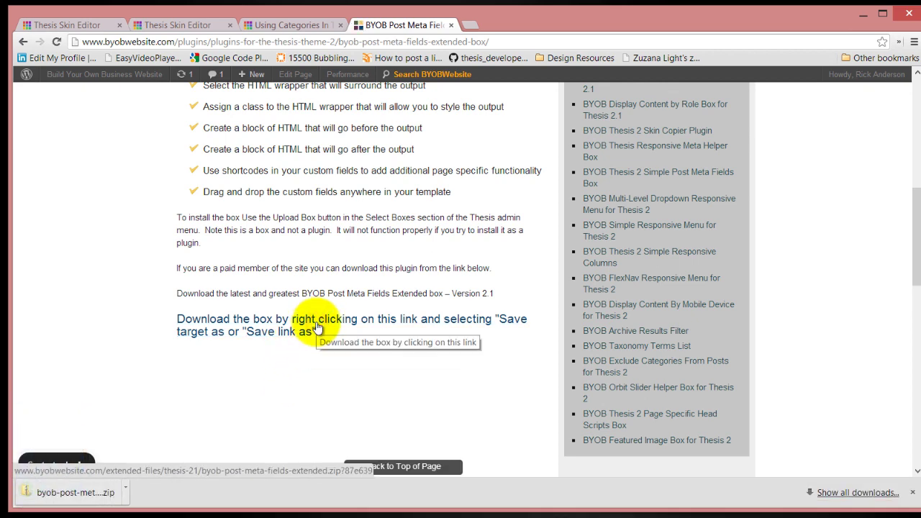
{"action": "left_click", "coordinate": [302, 24]}
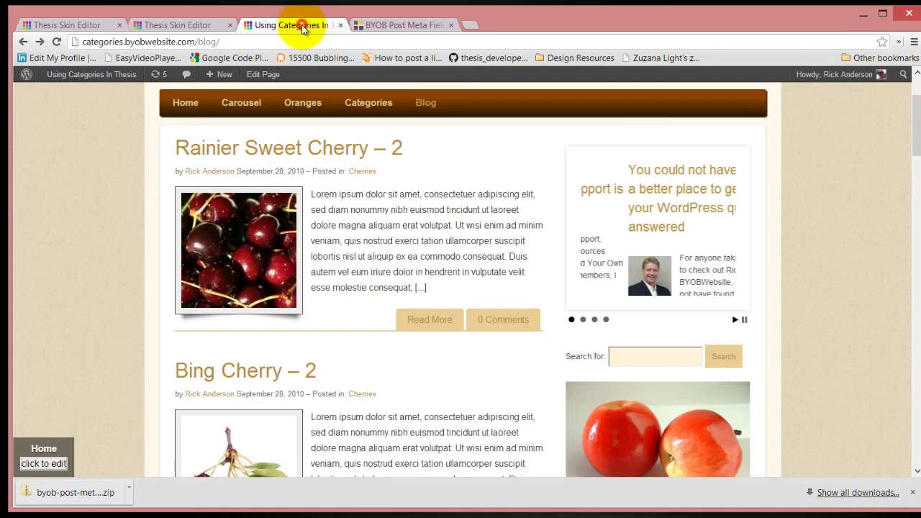
{"action": "left_click", "coordinate": [202, 24]}
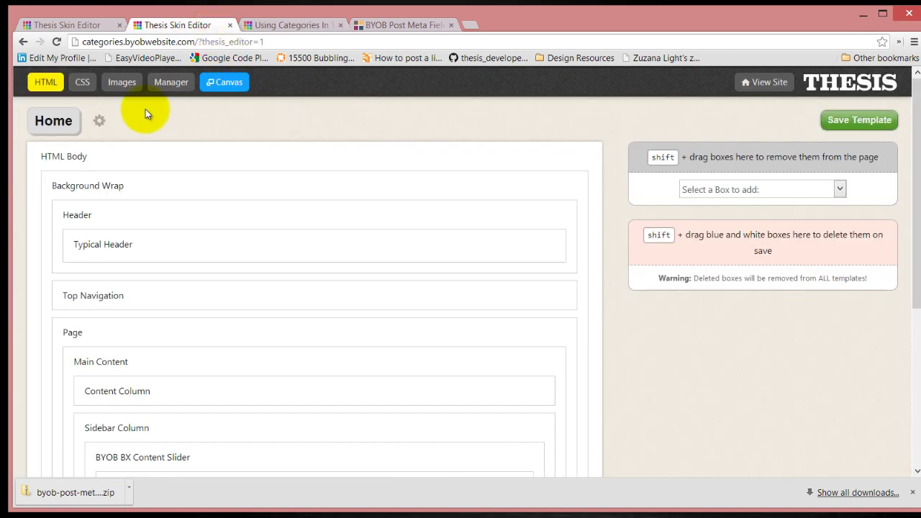
{"action": "left_click", "coordinate": [848, 89]}
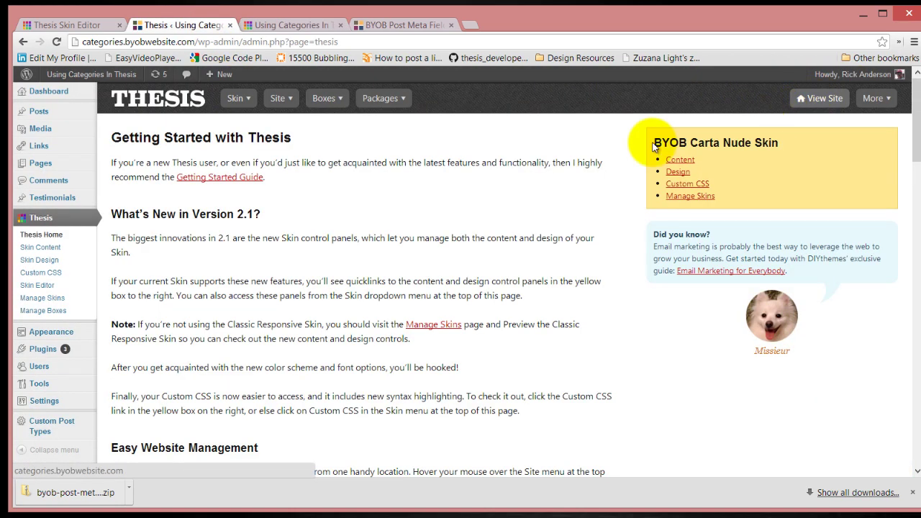
Step: Upload and install byob-post-meta-fields-extended.zip as a new Thesis box
{"action": "mouse_move", "coordinate": [335, 98]}
{"action": "left_click", "coordinate": [335, 117]}
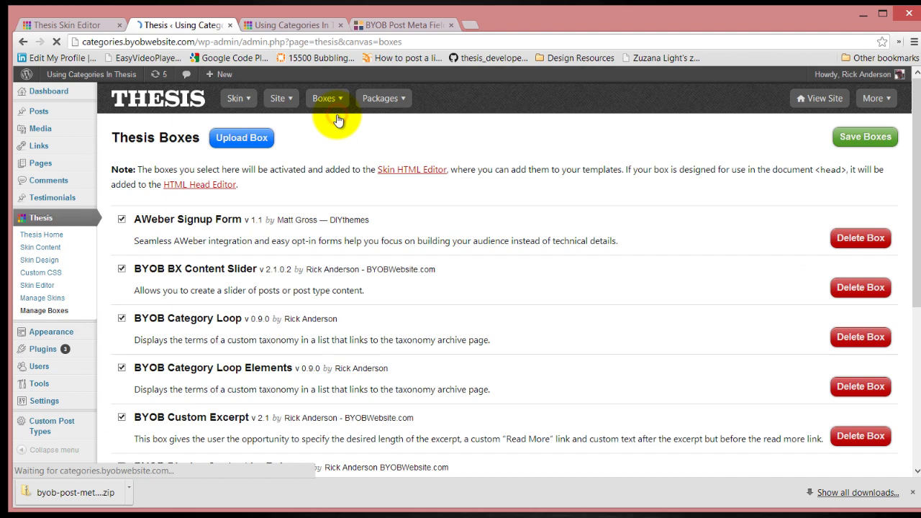
{"action": "left_click", "coordinate": [235, 139]}
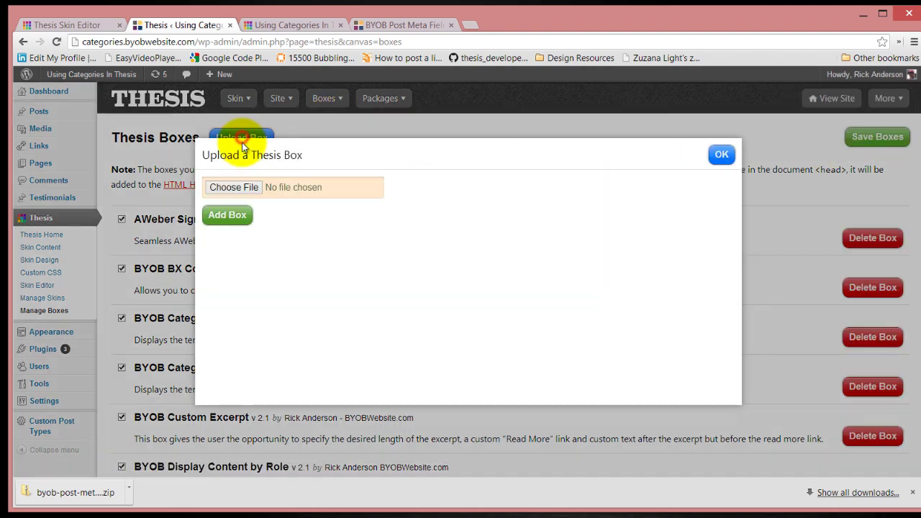
{"action": "left_click", "coordinate": [235, 188]}
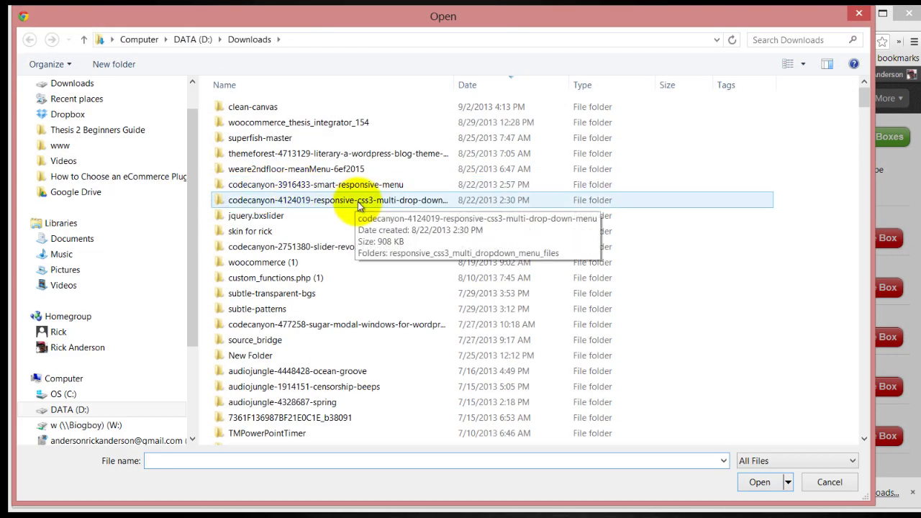
{"action": "scroll", "coordinate": [360, 206], "scroll_direction": "down", "scroll_amount": 6}
{"action": "scroll", "coordinate": [360, 205], "scroll_direction": "down", "scroll_amount": 7}
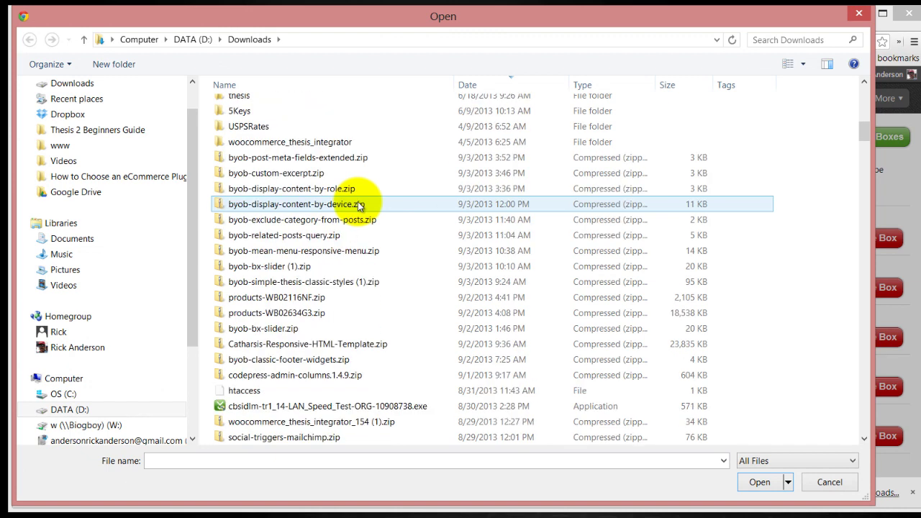
{"action": "scroll", "coordinate": [360, 205], "scroll_direction": "down", "scroll_amount": 2}
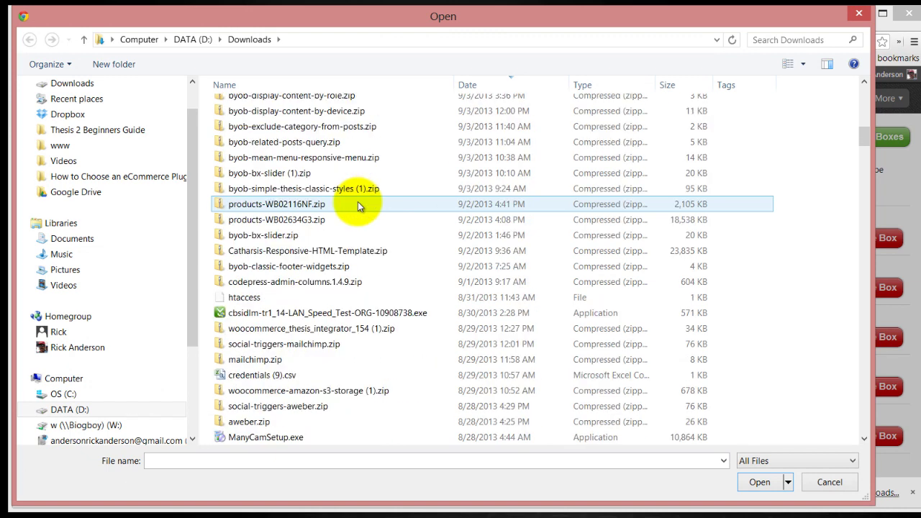
{"action": "scroll", "coordinate": [357, 204], "scroll_direction": "up", "scroll_amount": 2}
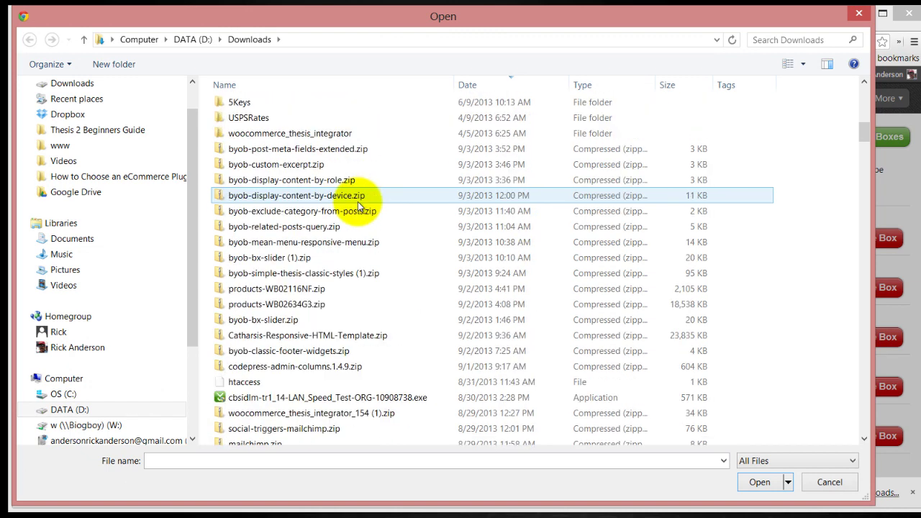
{"action": "left_click", "coordinate": [349, 150]}
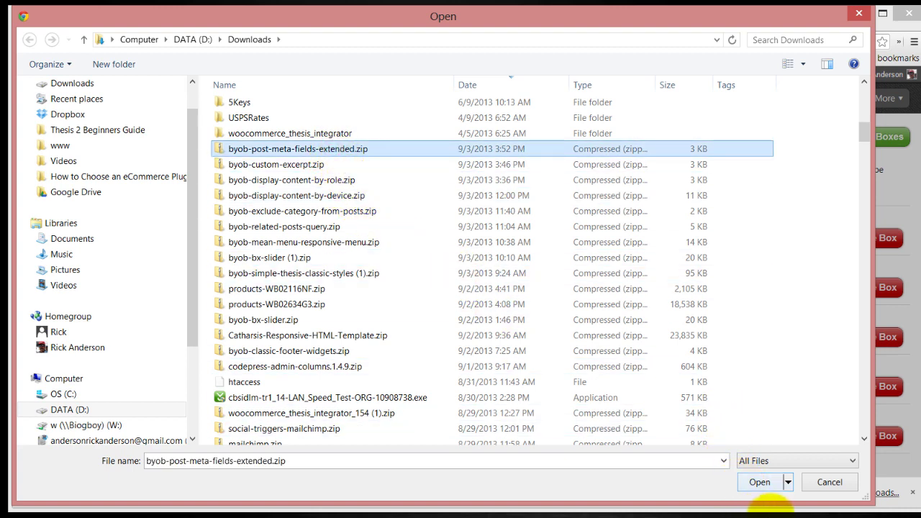
{"action": "left_click", "coordinate": [760, 480]}
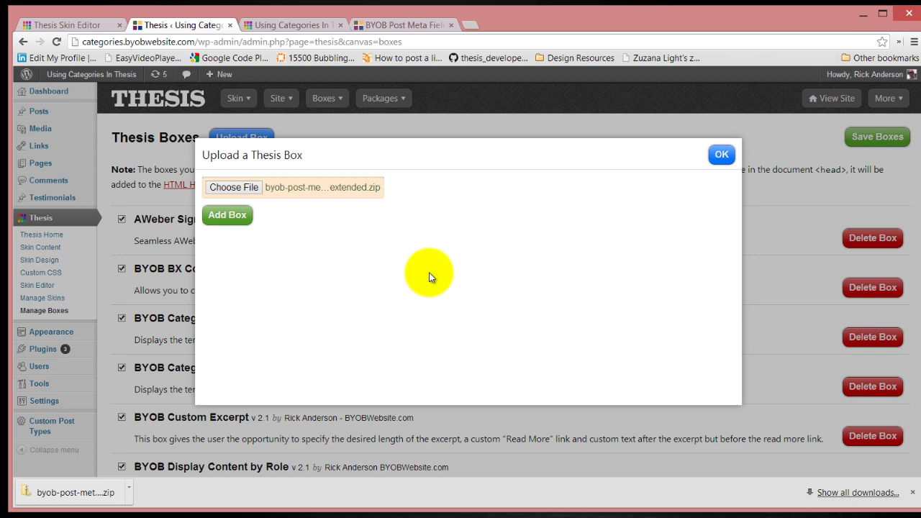
{"action": "left_click", "coordinate": [216, 217]}
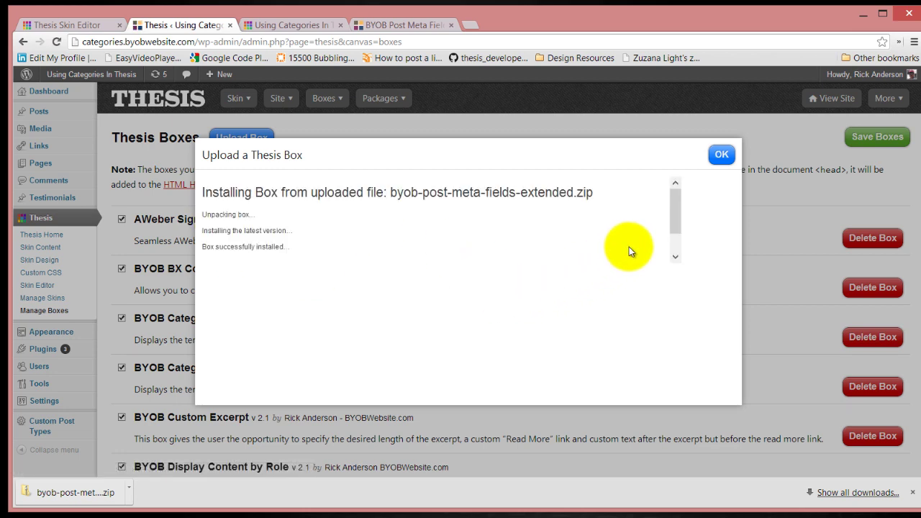
{"action": "left_click_drag", "start_coordinate": [673, 209], "coordinate": [678, 247]}
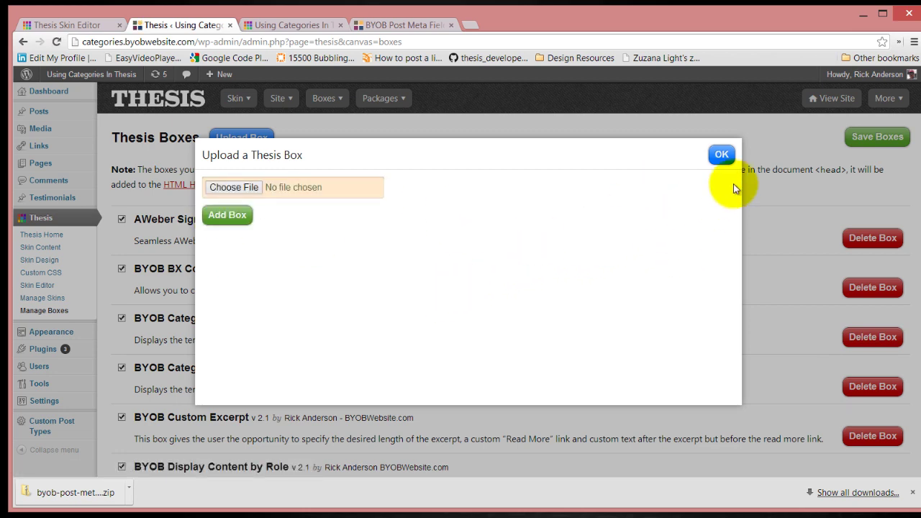
{"action": "left_click", "coordinate": [721, 154]}
Step: Activate the BYOB Post Meta Fields Extended box and save the box settings
{"action": "scroll", "coordinate": [361, 325], "scroll_direction": "down", "scroll_amount": 10}
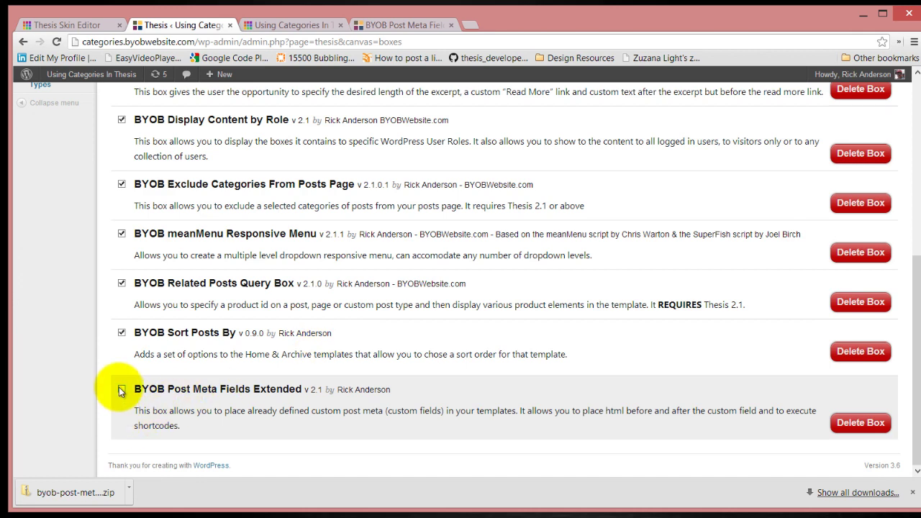
{"action": "left_click", "coordinate": [121, 388]}
{"action": "scroll", "coordinate": [736, 268], "scroll_direction": "up", "scroll_amount": 10}
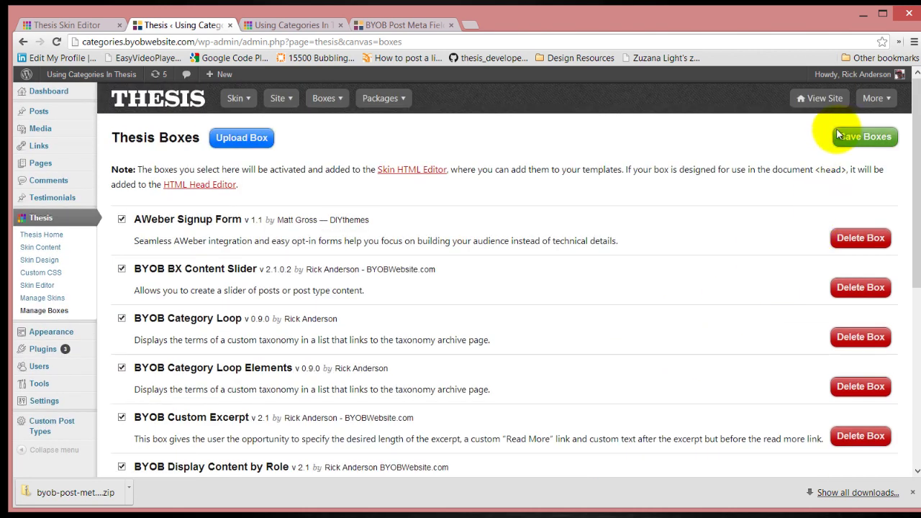
{"action": "left_click", "coordinate": [853, 137]}
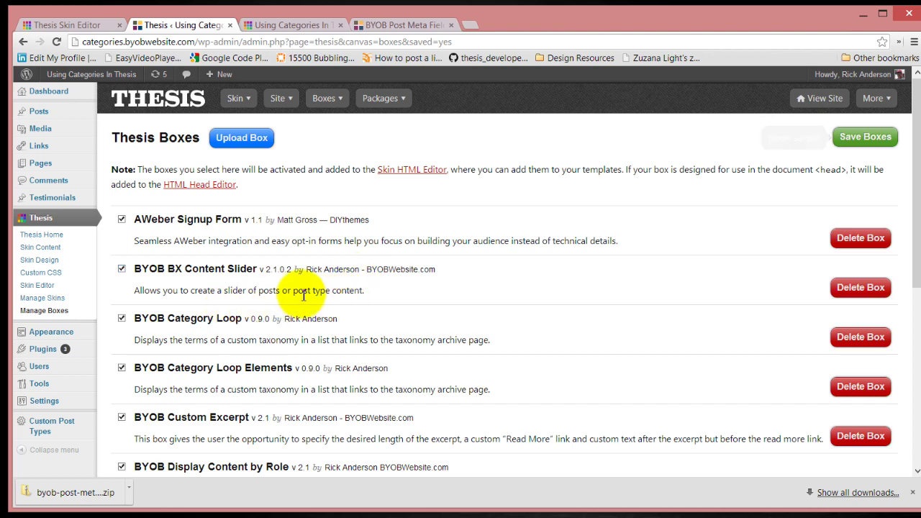
{"action": "scroll", "coordinate": [302, 298], "scroll_direction": "down", "scroll_amount": 1}
{"action": "scroll", "coordinate": [302, 298], "scroll_direction": "down", "scroll_amount": 1}
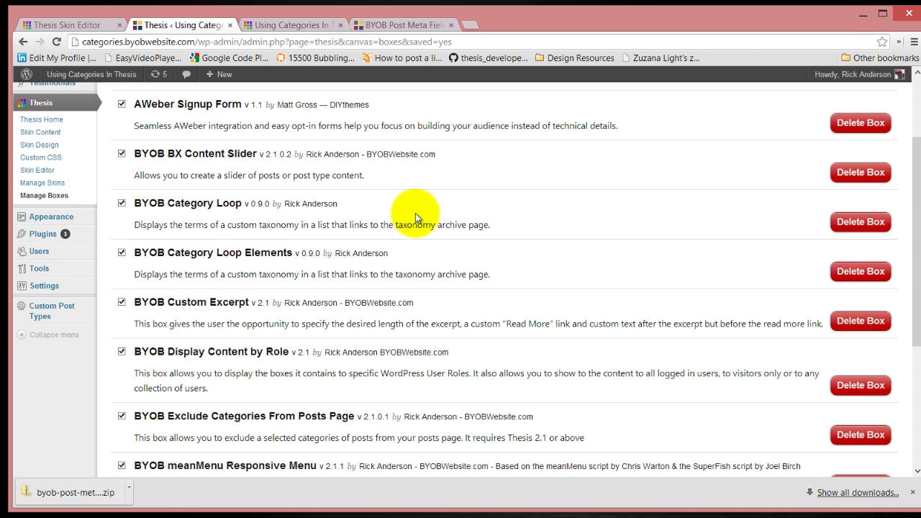
{"action": "scroll", "coordinate": [487, 270], "scroll_direction": "up", "scroll_amount": 2}
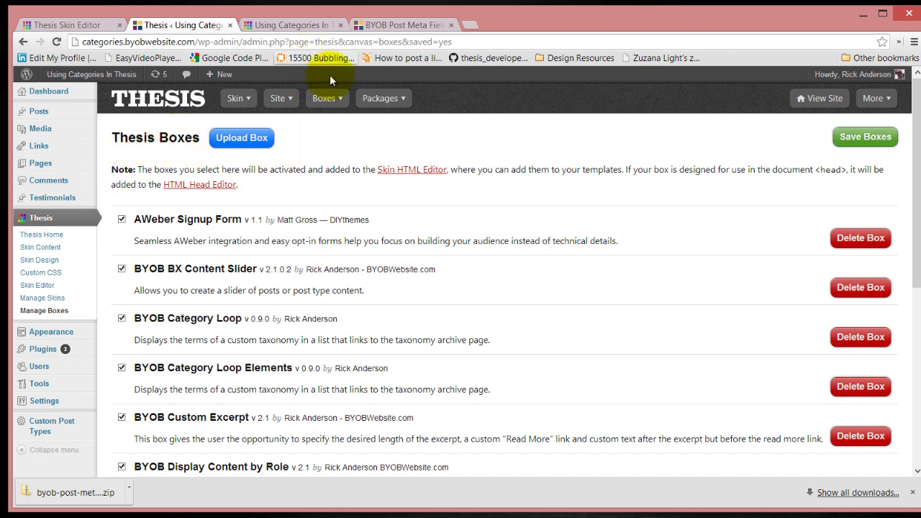
Step: Search the plugin directory for 'types' on the Add New Plugins page
{"action": "mouse_move", "coordinate": [56, 113]}
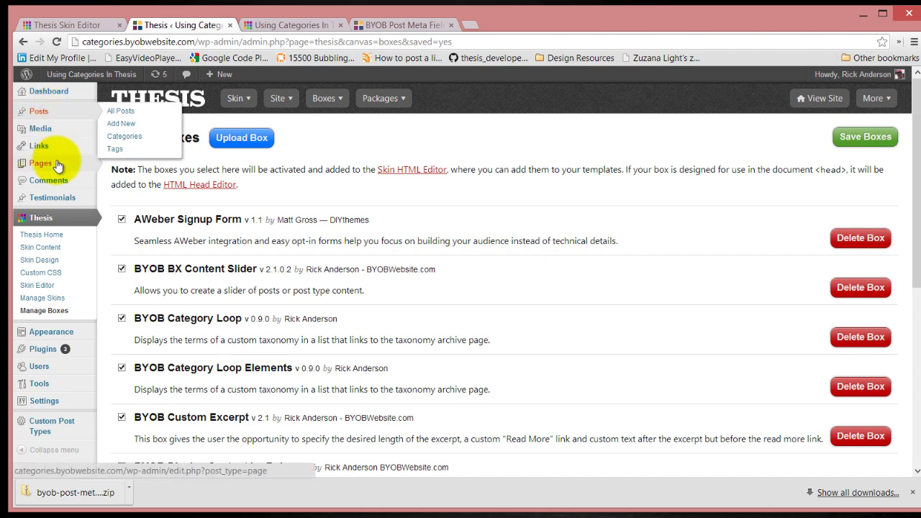
{"action": "left_click", "coordinate": [128, 164]}
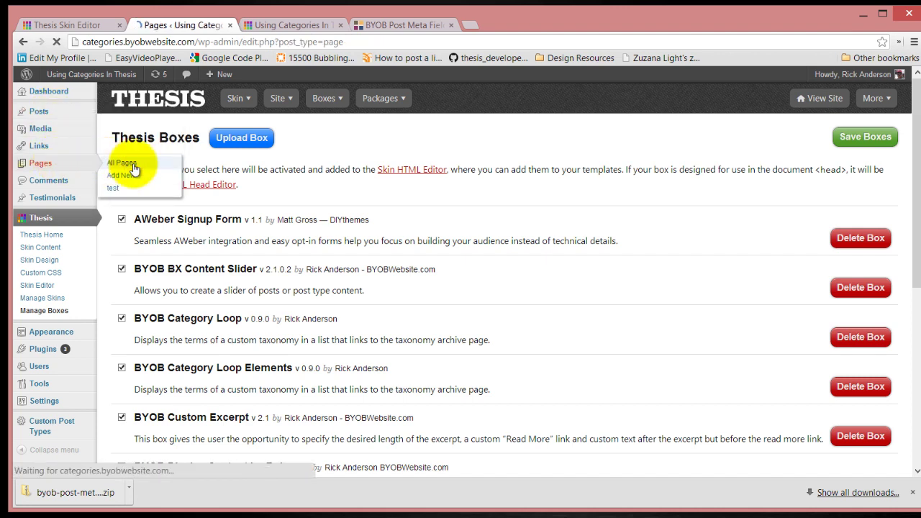
{"action": "mouse_move", "coordinate": [65, 299]}
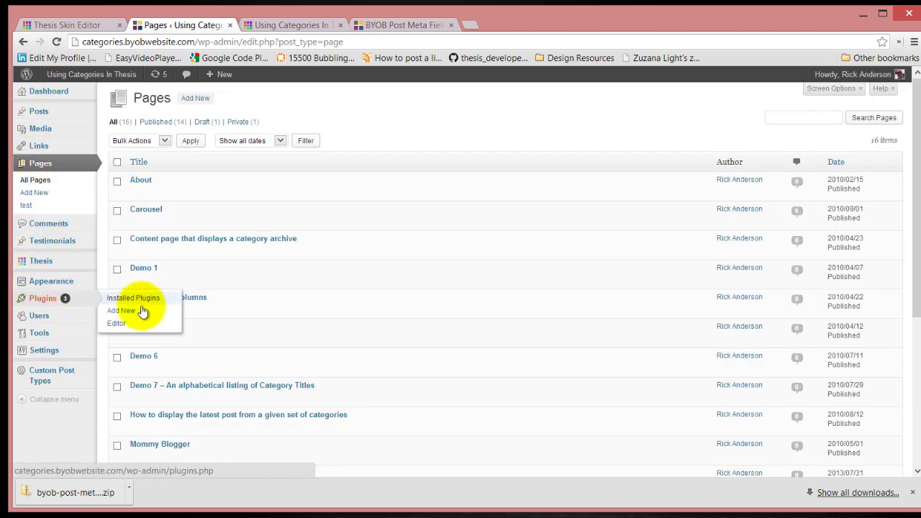
{"action": "left_click", "coordinate": [124, 310]}
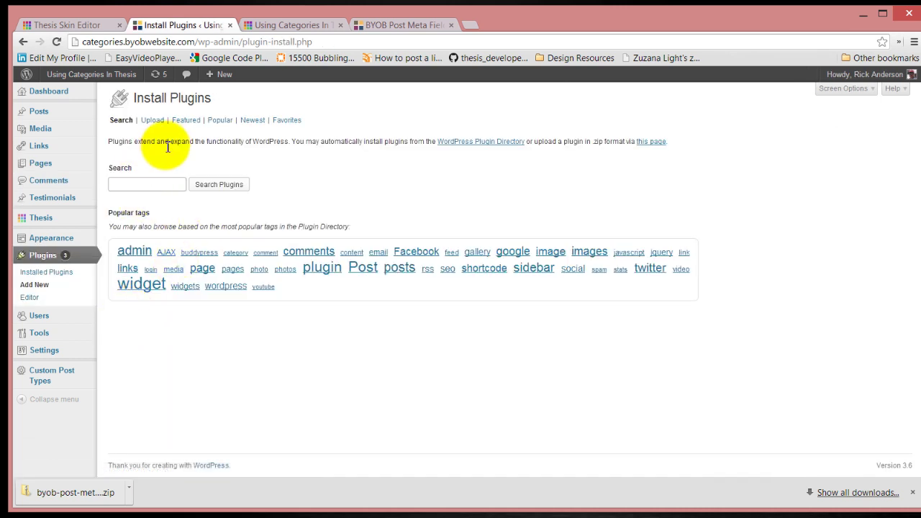
{"action": "left_click", "coordinate": [151, 184]}
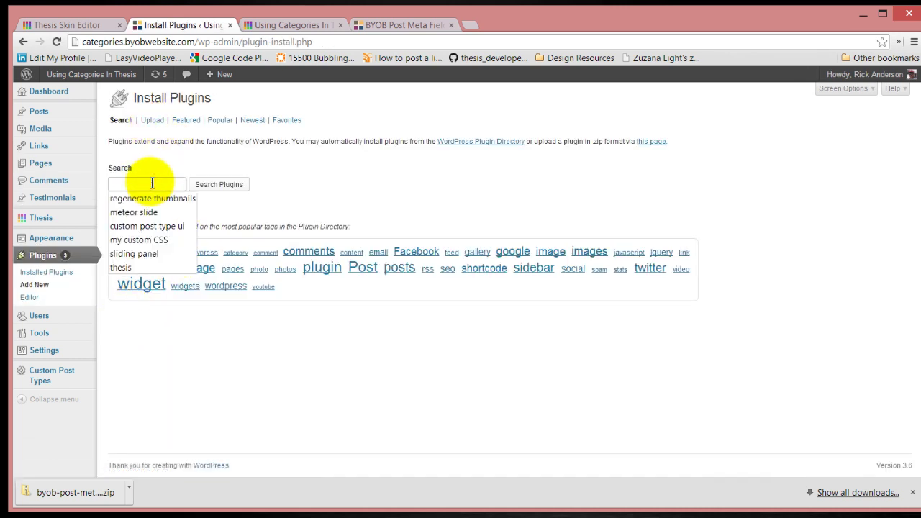
{"action": "type", "text": "typp"}
{"action": "key", "text": "BackSpace"}
{"action": "type", "text": "es"}
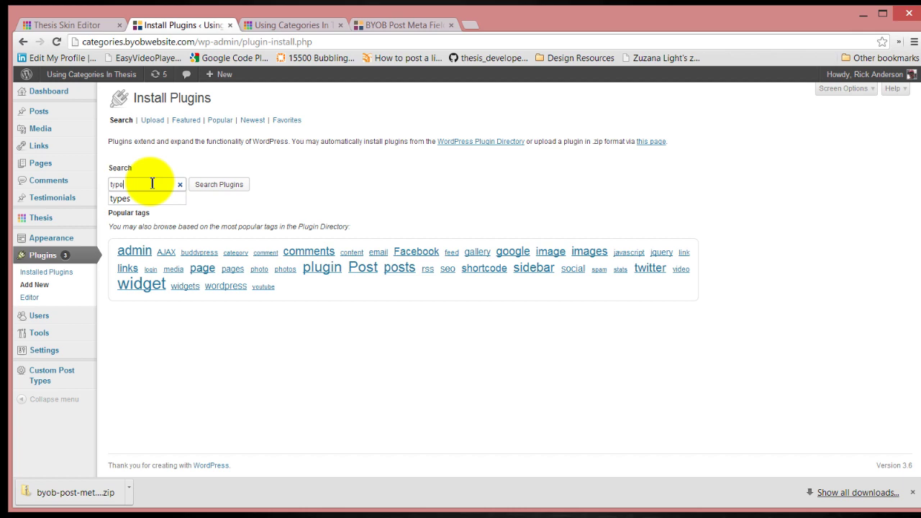
{"action": "left_click", "coordinate": [231, 187]}
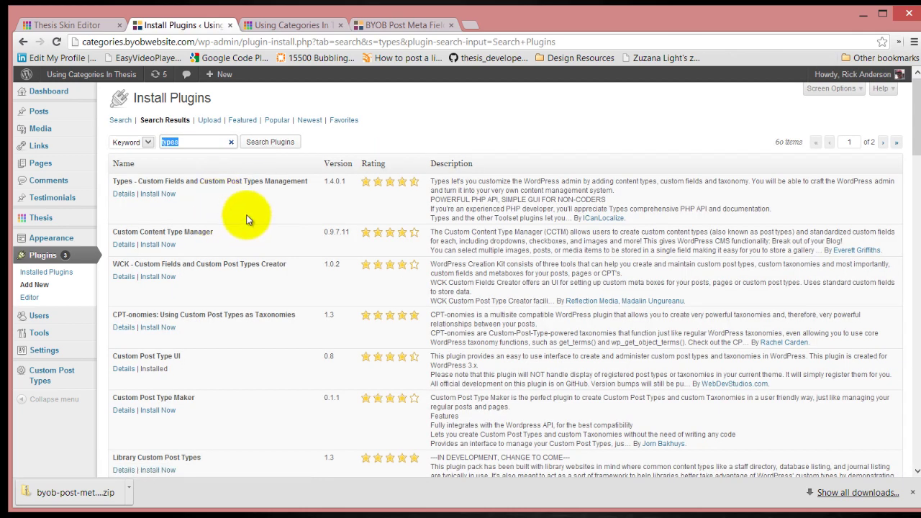
Step: Install and activate the Types custom fields plugin
{"action": "right_click", "coordinate": [245, 215]}
{"action": "left_click", "coordinate": [222, 204]}
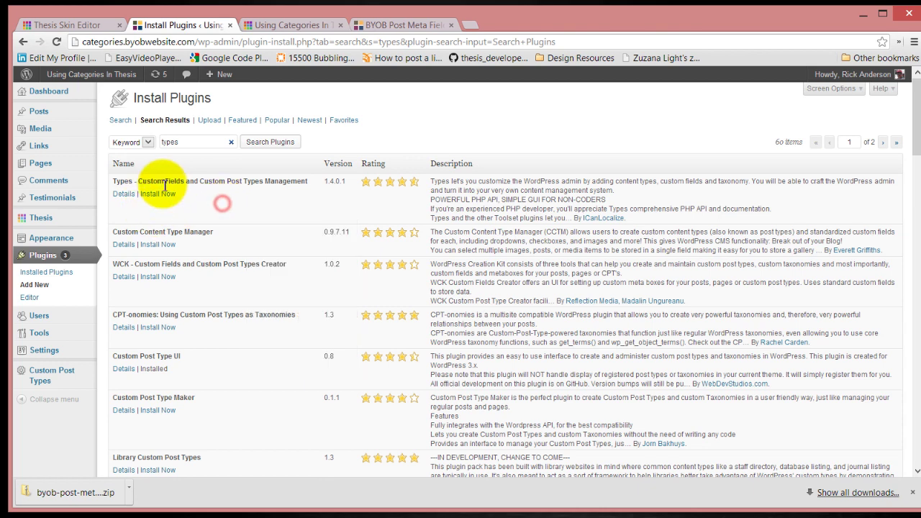
{"action": "left_click", "coordinate": [158, 194]}
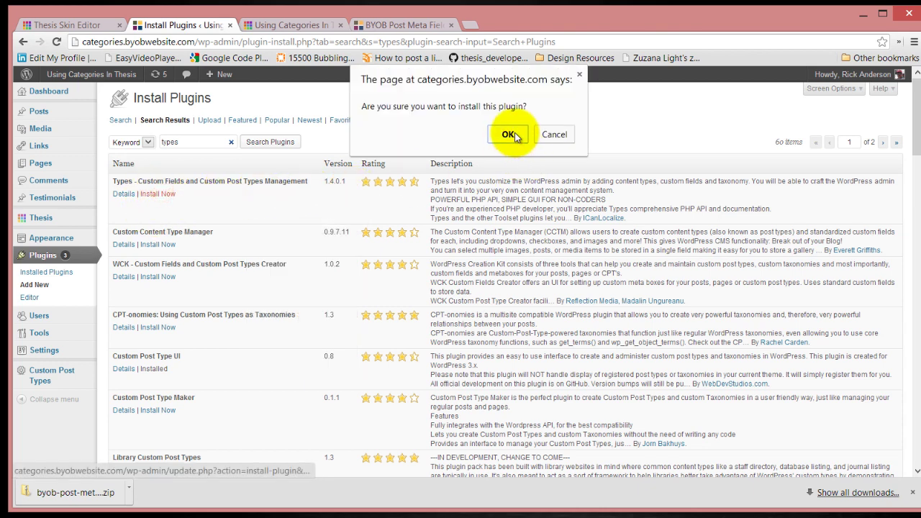
{"action": "left_click", "coordinate": [507, 135]}
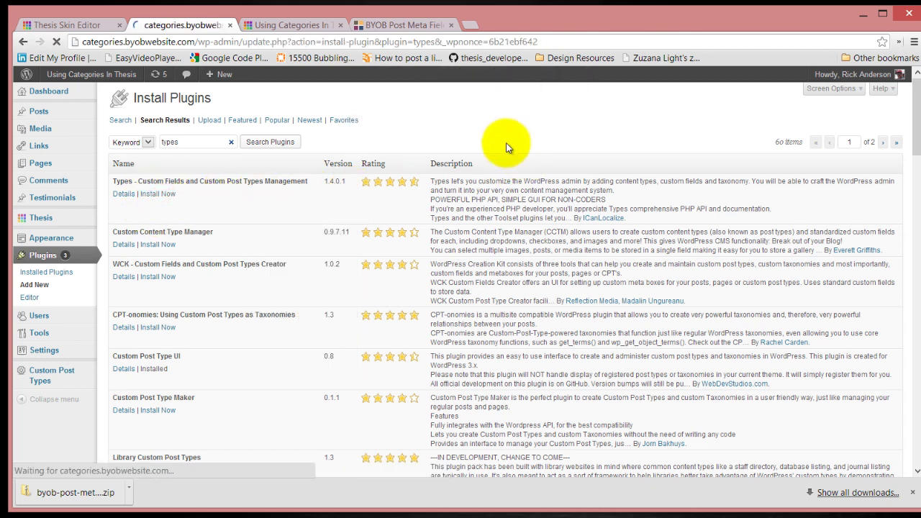
{"action": "left_click", "coordinate": [129, 185]}
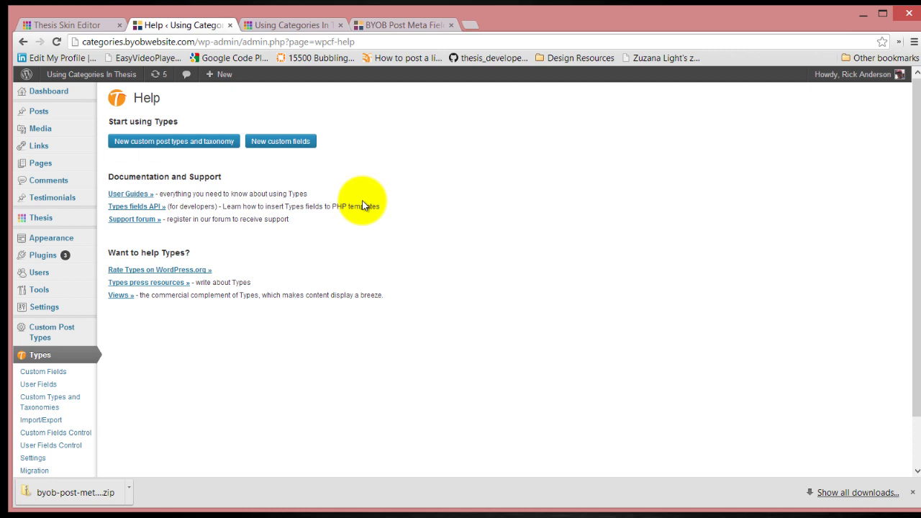
Step: Create a custom fields group titled 'Testimonial Details' and list its post type options
{"action": "left_click", "coordinate": [281, 143]}
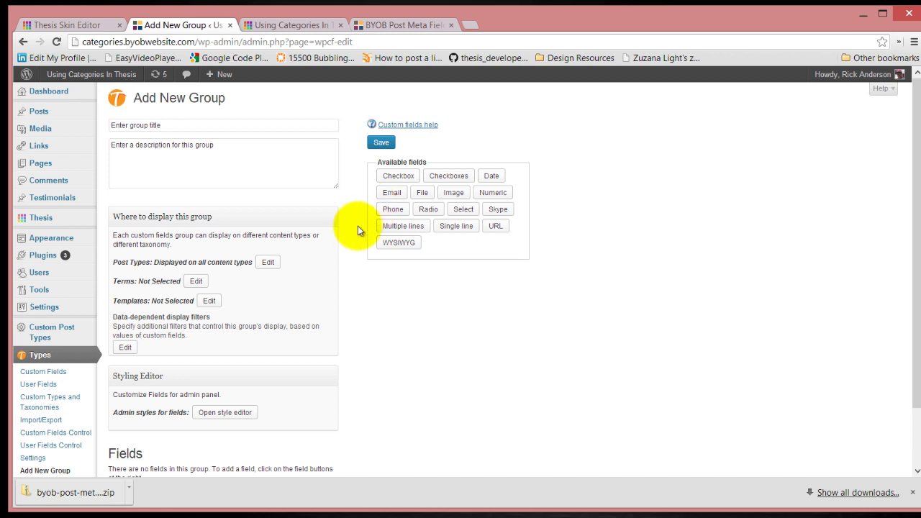
{"action": "left_click", "coordinate": [209, 126]}
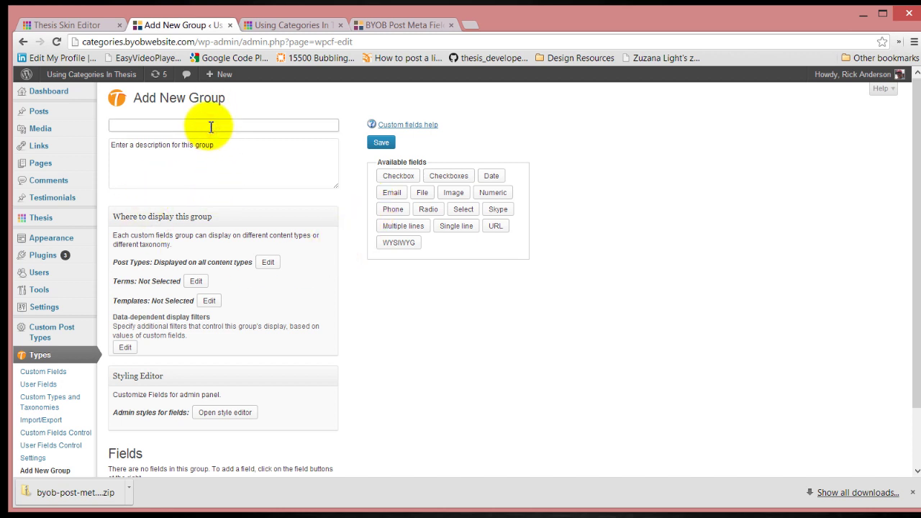
{"action": "type", "text": "Testo"}
{"action": "key", "text": "BackSpace"}
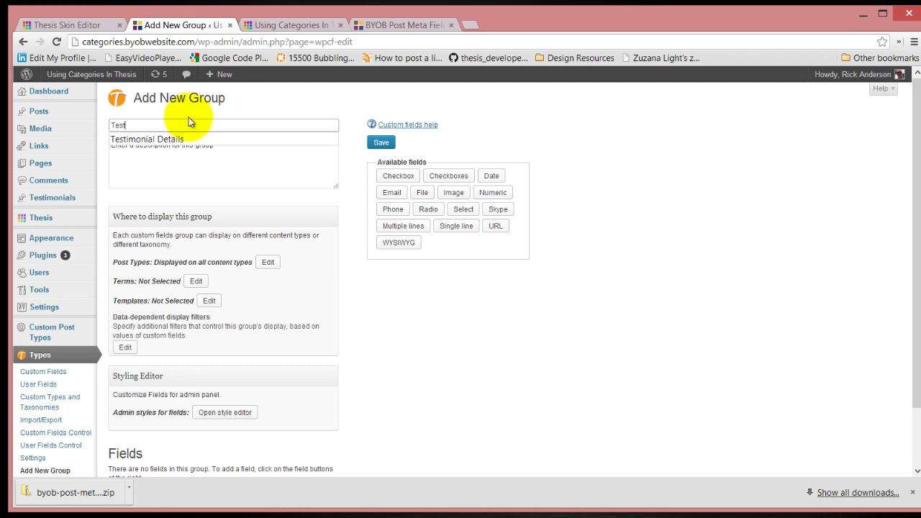
{"action": "key", "text": "Down"}
{"action": "key", "text": "Return"}
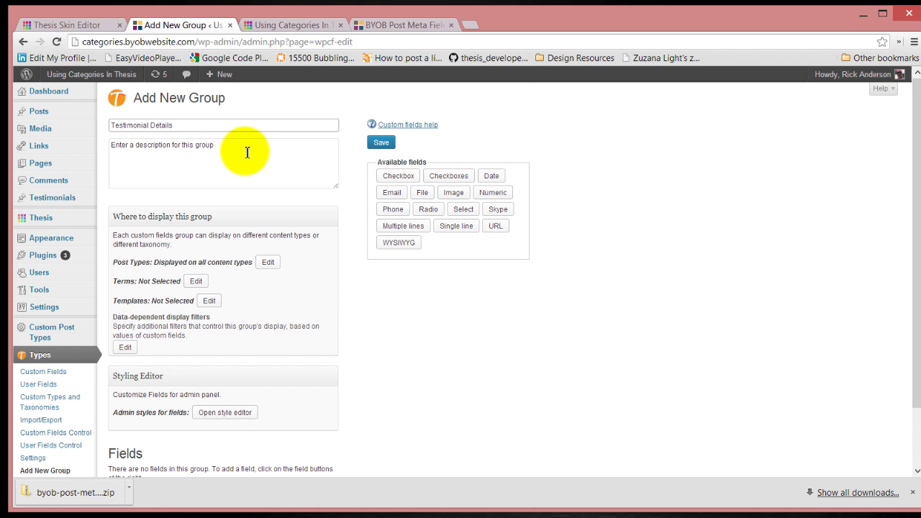
{"action": "left_click", "coordinate": [273, 262]}
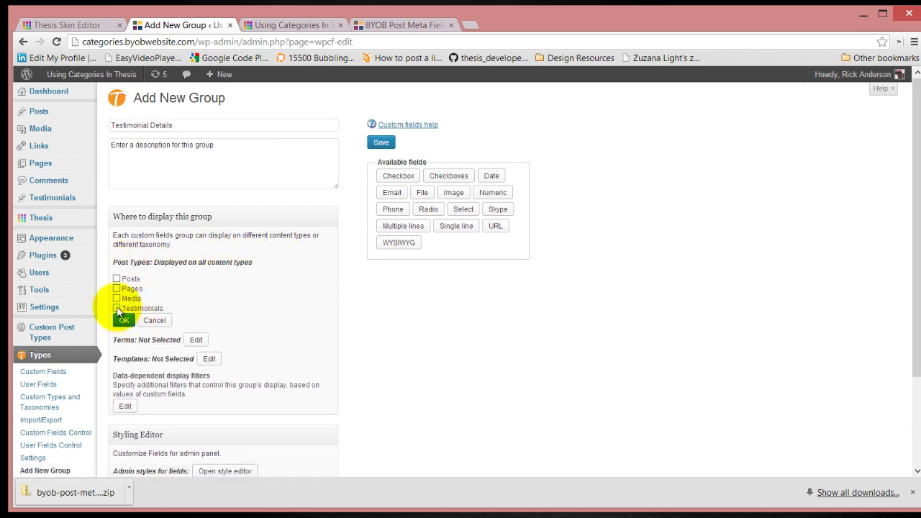
Step: Assign the Testimonial Details group to the Testimonials post type
{"action": "left_click", "coordinate": [117, 309]}
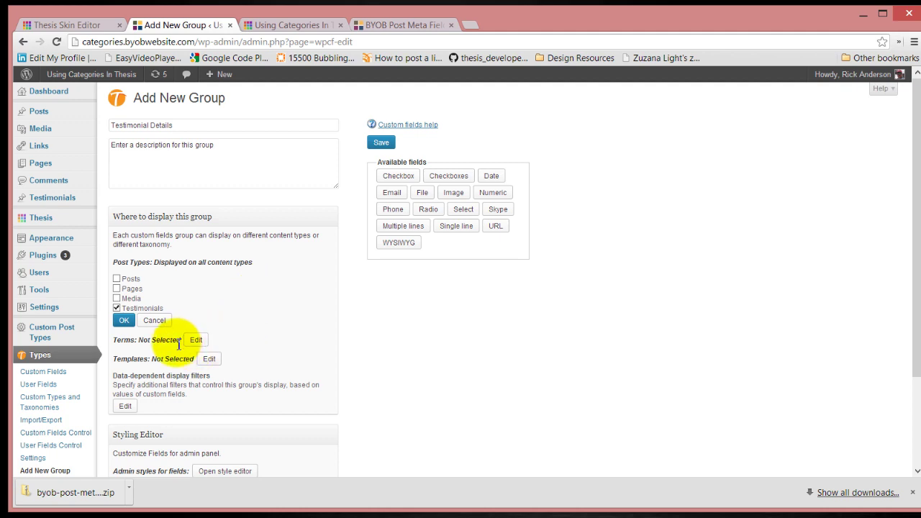
{"action": "scroll", "coordinate": [242, 288], "scroll_direction": "down", "scroll_amount": 2}
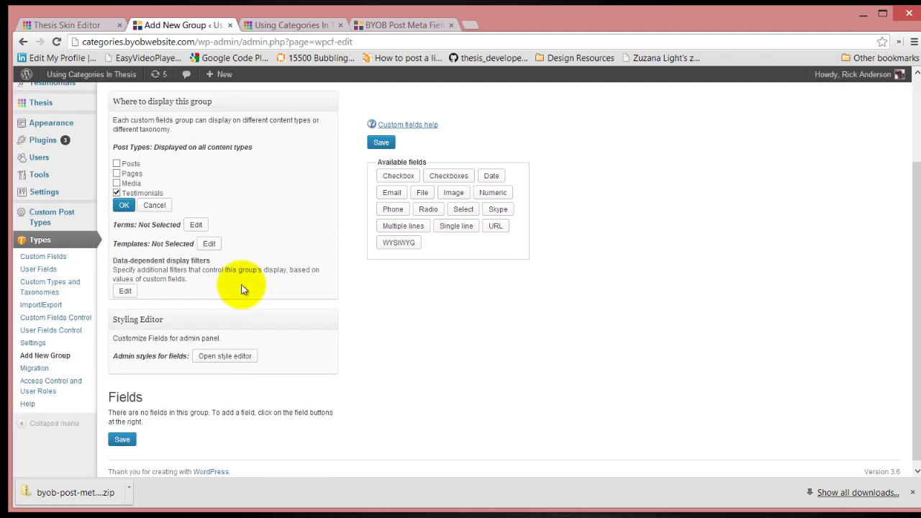
{"action": "scroll", "coordinate": [173, 277], "scroll_direction": "up", "scroll_amount": 1}
{"action": "left_click", "coordinate": [127, 262]}
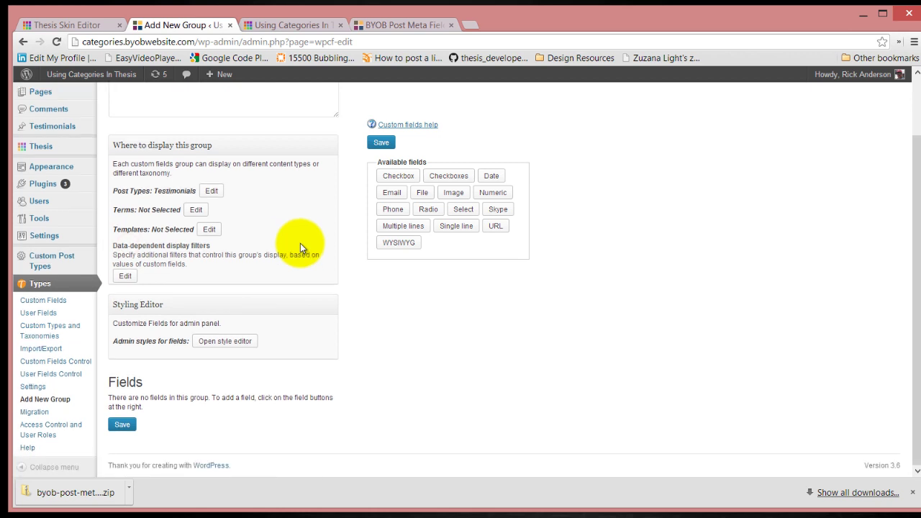
{"action": "scroll", "coordinate": [300, 243], "scroll_direction": "up", "scroll_amount": 2}
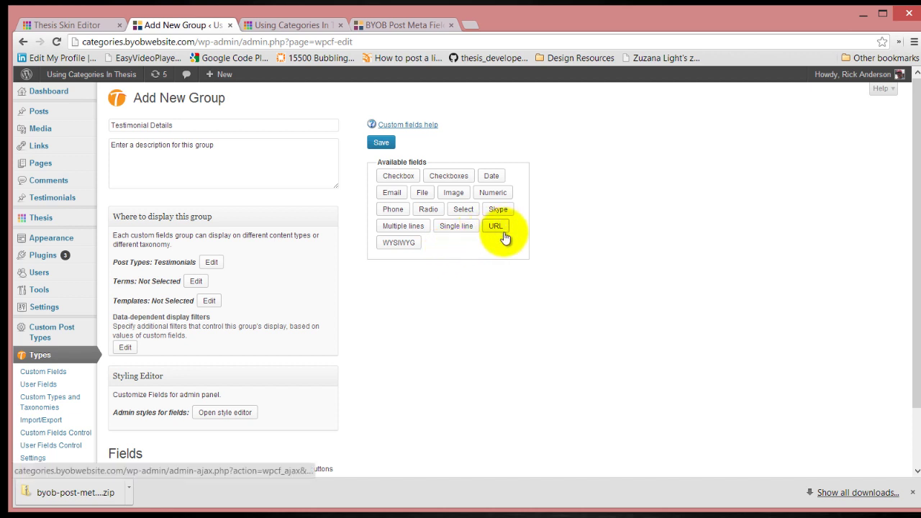
Step: Add a single-line 'Person's Name' field (slug persons-name) described 'Enter the name', and save
{"action": "left_click", "coordinate": [456, 226]}
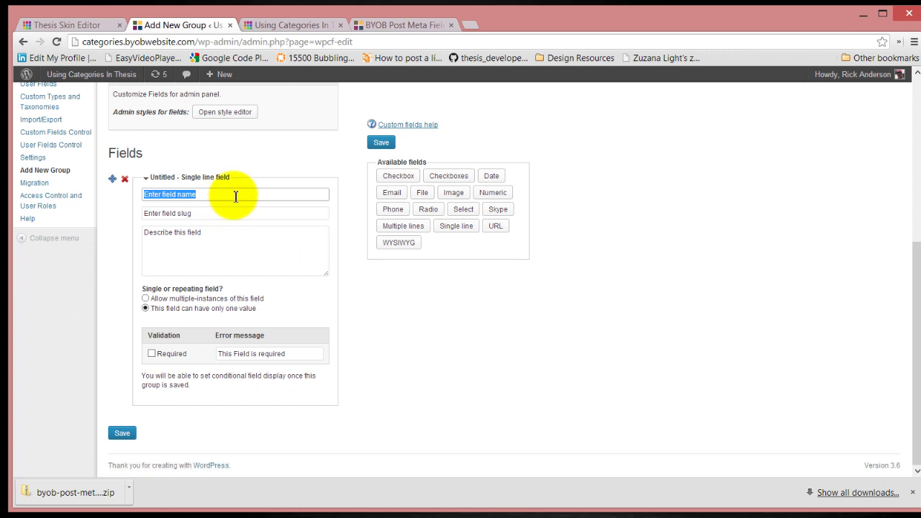
{"action": "type", "text": "Person"}
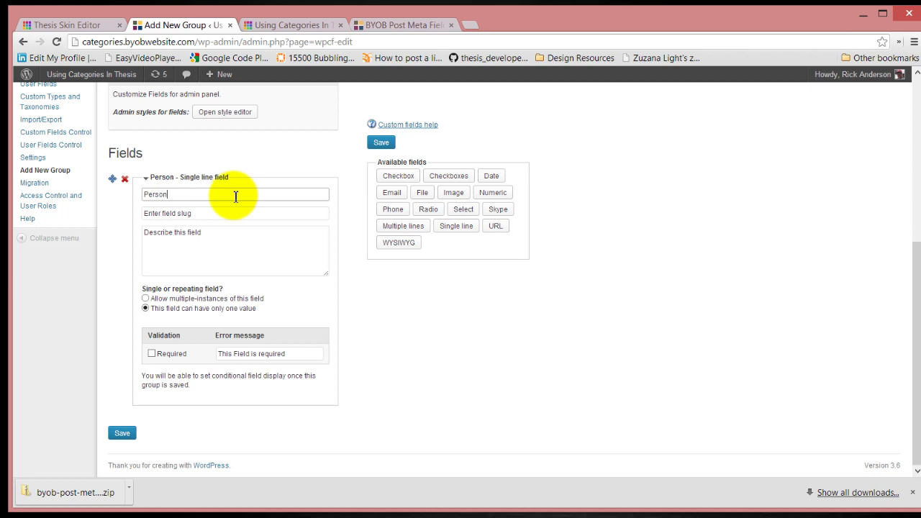
{"action": "type", "text": "'s Name"}
{"action": "left_click", "coordinate": [241, 212]}
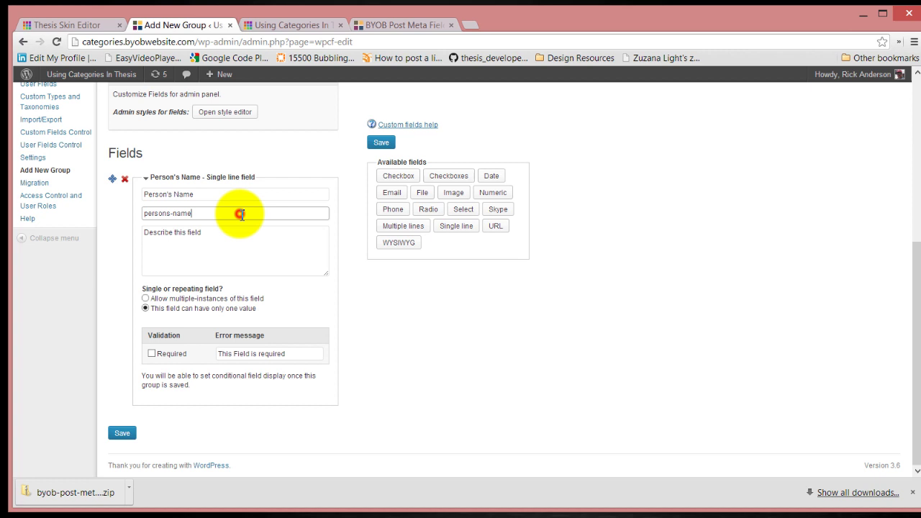
{"action": "left_click", "coordinate": [283, 233]}
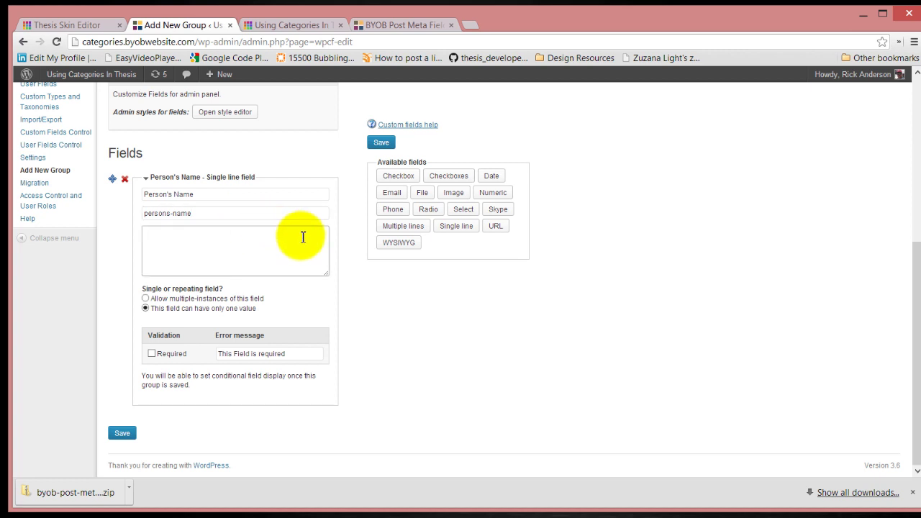
{"action": "type", "text": "Enter"}
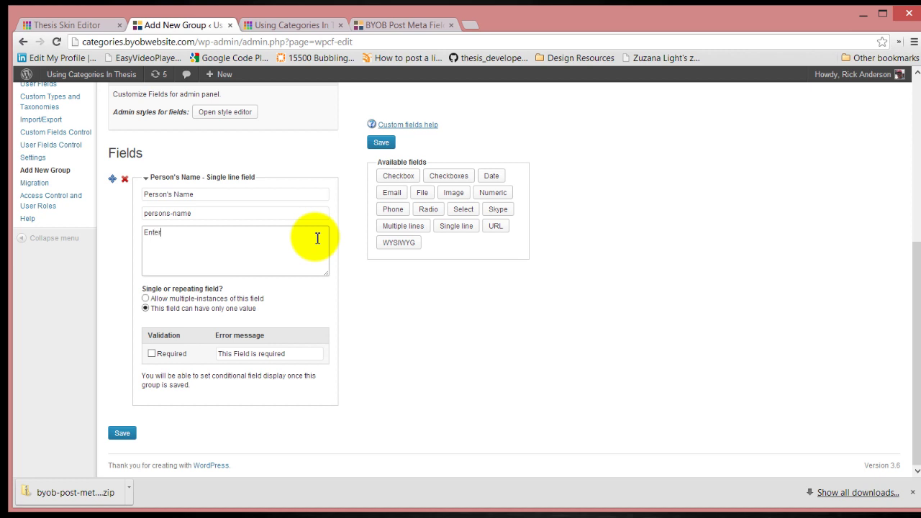
{"action": "type", "text": " the name"}
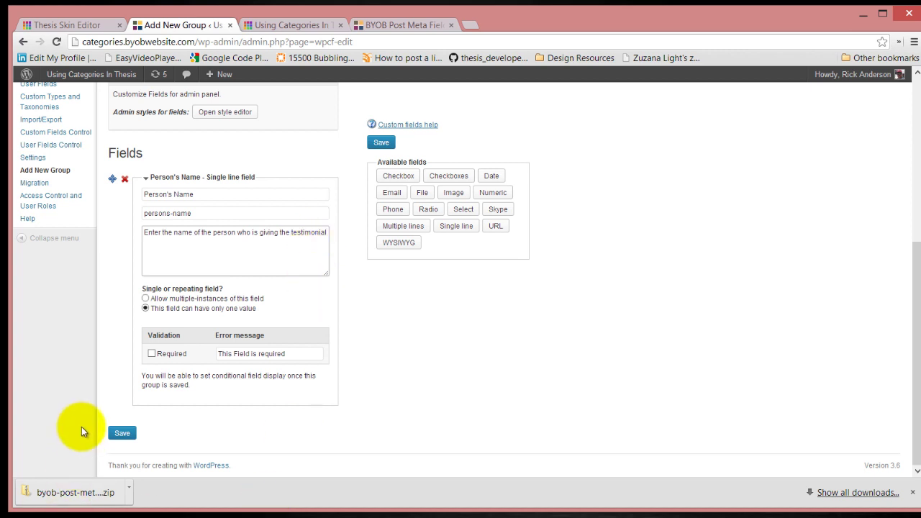
{"action": "left_click", "coordinate": [124, 433]}
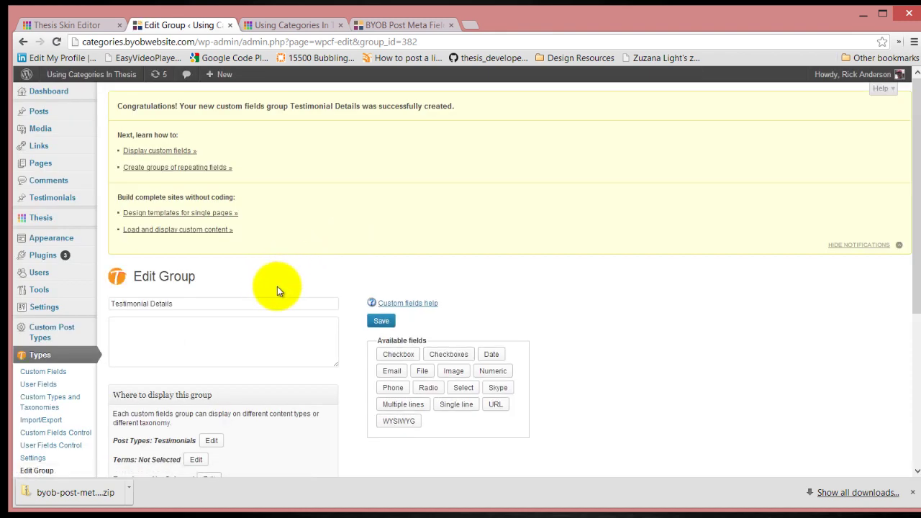
Step: Scroll the Edit Group page to review the saved Person's Name field
{"action": "scroll", "coordinate": [277, 285], "scroll_direction": "down", "scroll_amount": 2}
{"action": "scroll", "coordinate": [363, 201], "scroll_direction": "up", "scroll_amount": 2}
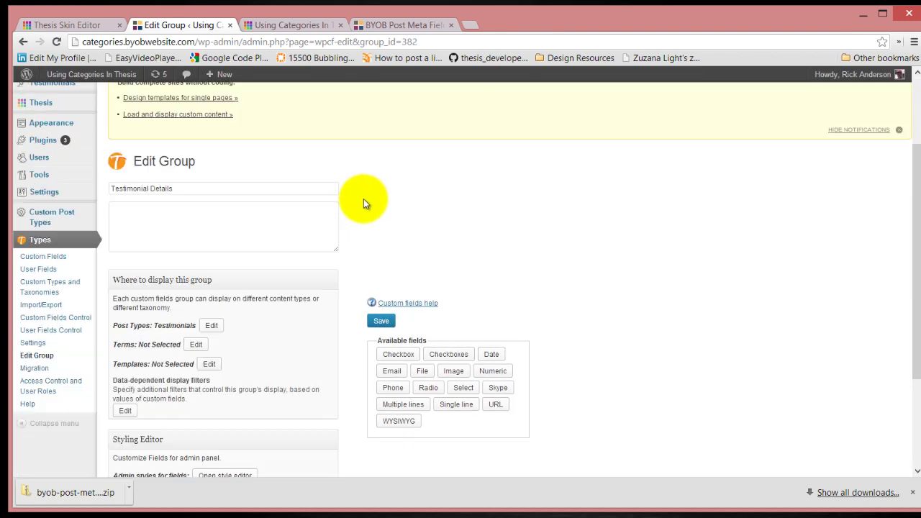
{"action": "scroll", "coordinate": [364, 201], "scroll_direction": "down", "scroll_amount": 3}
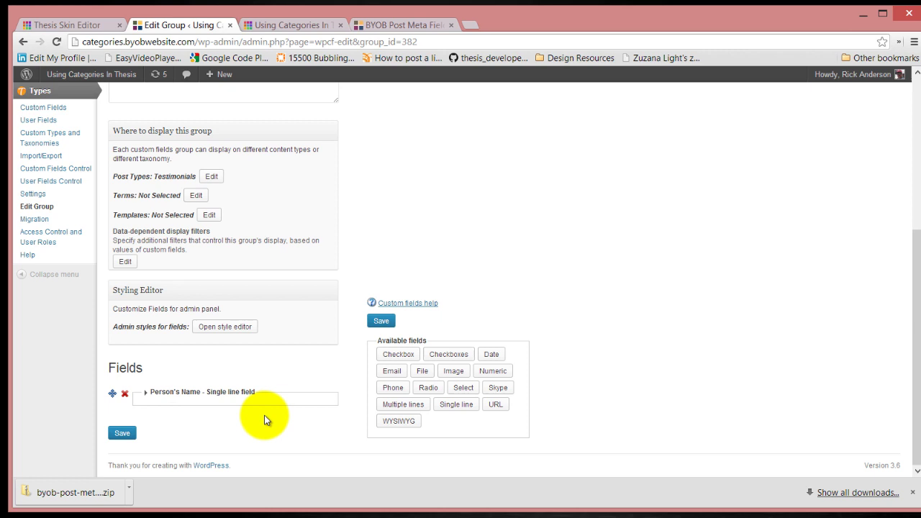
Step: Add a URL field named 'Person's Website' (slug persons-website) with a description
{"action": "left_click", "coordinate": [496, 405]}
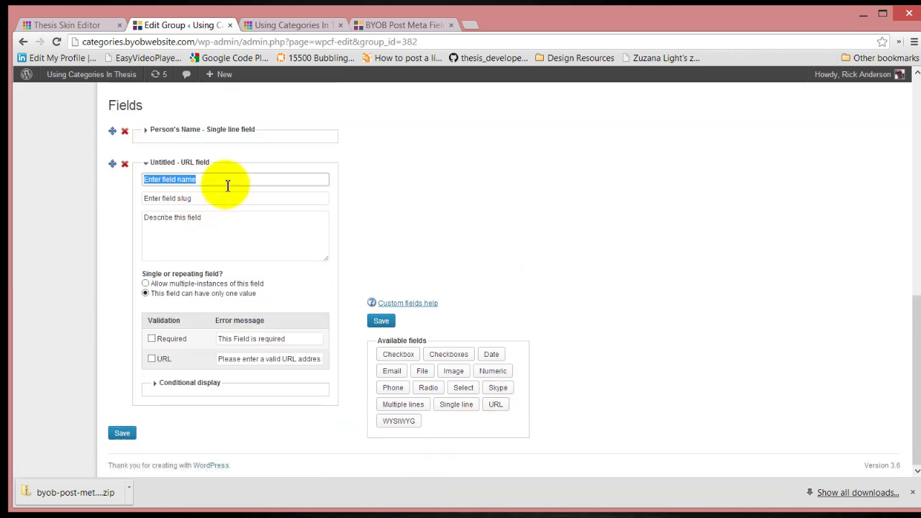
{"action": "type", "text": "Perso"}
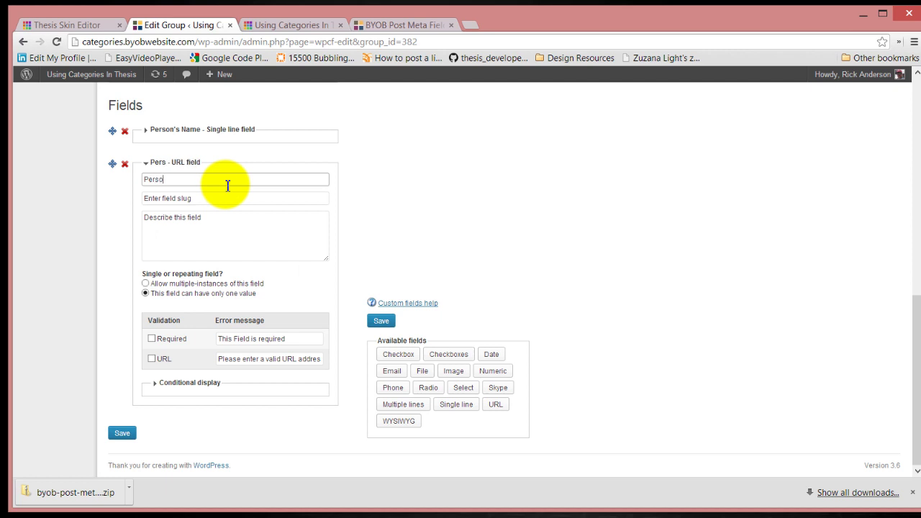
{"action": "type", "text": "n's Websiote"}
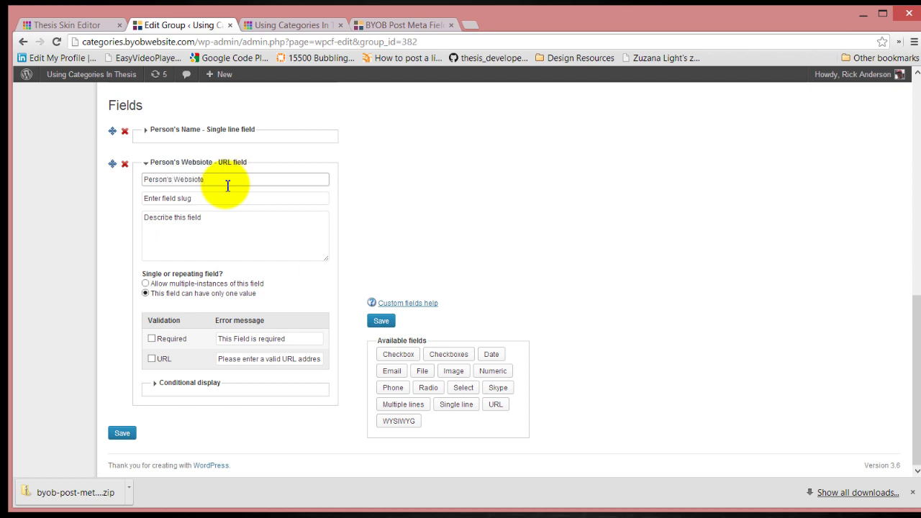
{"action": "key", "text": "BackSpace"}
{"action": "key", "text": "BackSpace"}
{"action": "key", "text": "BackSpace"}
{"action": "type", "text": "te"}
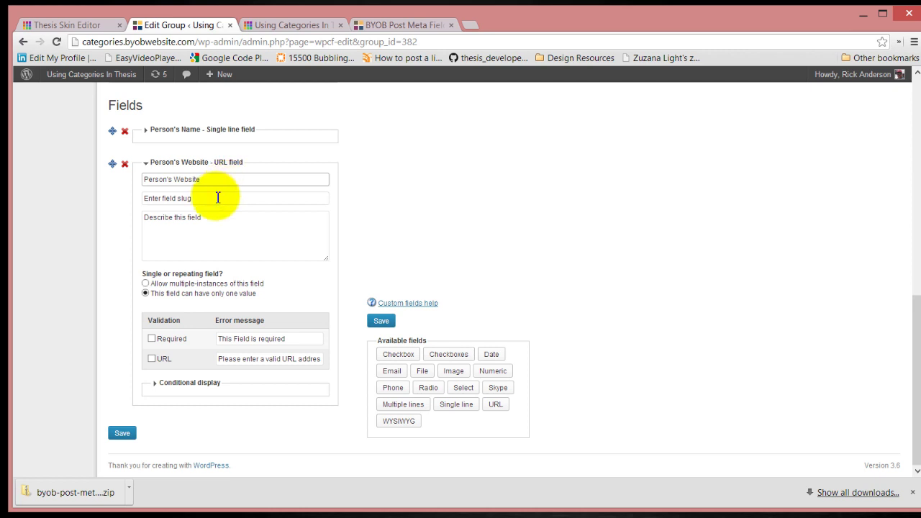
{"action": "left_click", "coordinate": [217, 196]}
{"action": "left_click", "coordinate": [225, 223]}
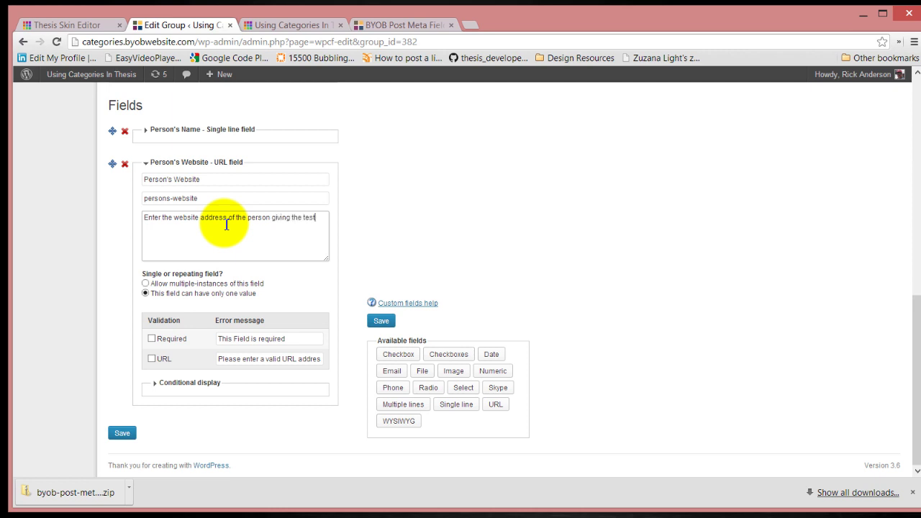
{"action": "type", "text": "nial"}
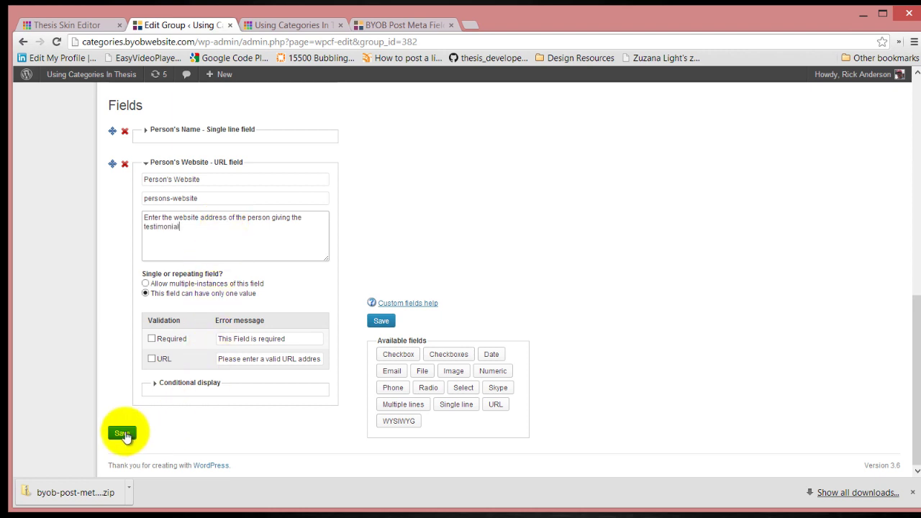
Step: Save the Testimonial Details group and check the success notice
{"action": "left_click", "coordinate": [124, 434]}
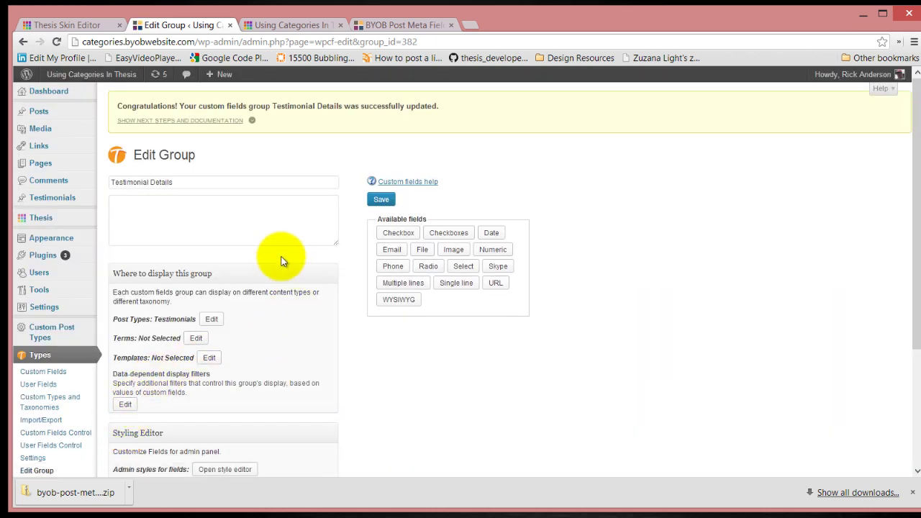
{"action": "scroll", "coordinate": [295, 238], "scroll_direction": "down", "scroll_amount": 3}
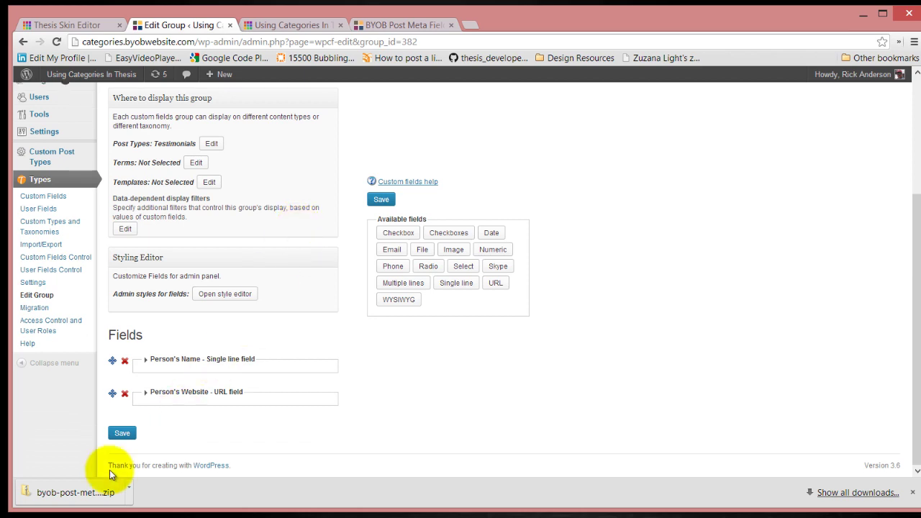
{"action": "left_click", "coordinate": [124, 435]}
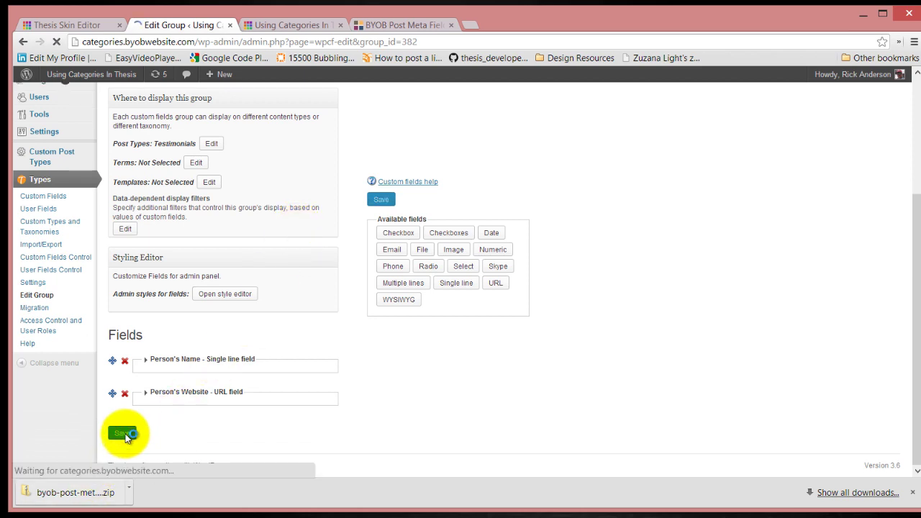
{"action": "scroll", "coordinate": [410, 375], "scroll_direction": "down", "scroll_amount": 5}
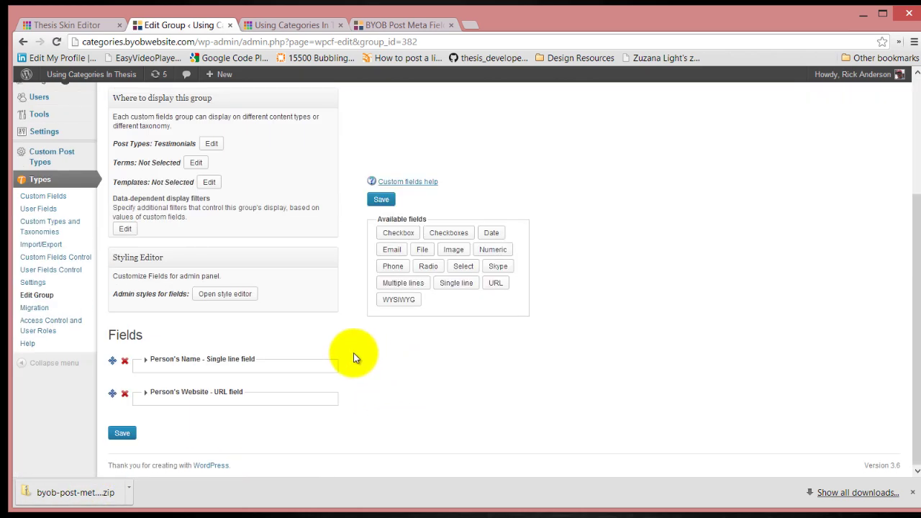
{"action": "scroll", "coordinate": [83, 359], "scroll_direction": "up", "scroll_amount": 3}
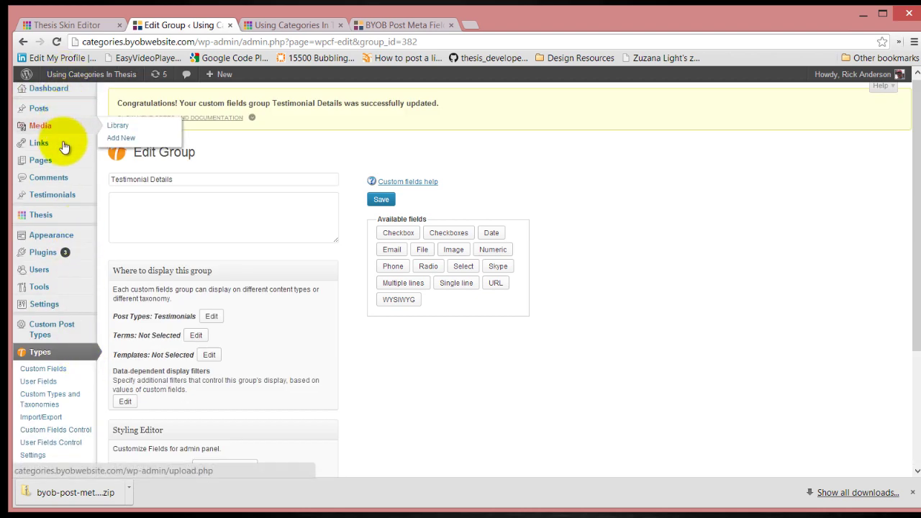
Step: Open the first testimonial and move the Testimonial Details box into the right sidebar
{"action": "left_click", "coordinate": [134, 197]}
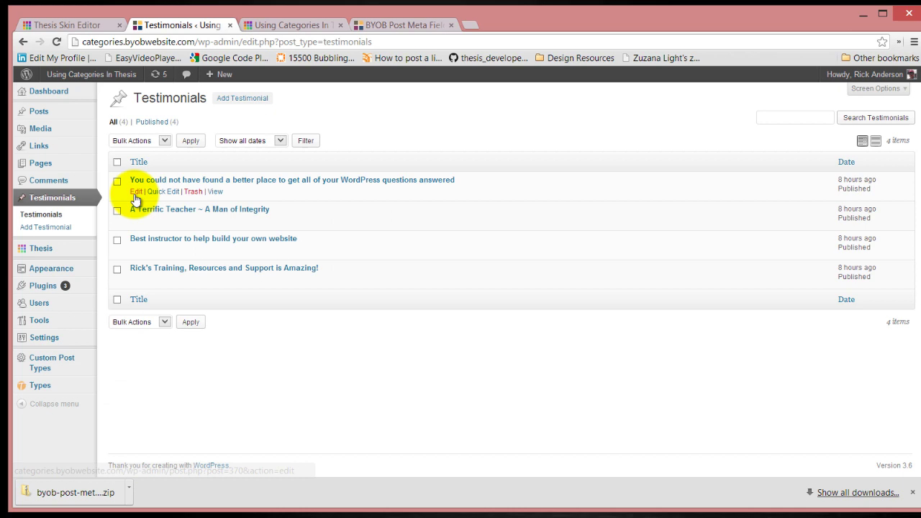
{"action": "left_click", "coordinate": [136, 193]}
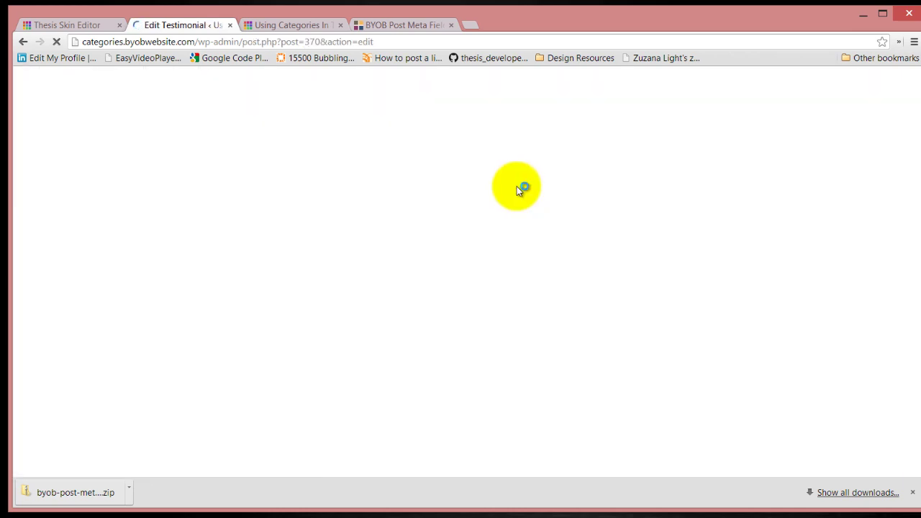
{"action": "scroll", "coordinate": [357, 448], "scroll_direction": "down", "scroll_amount": 2}
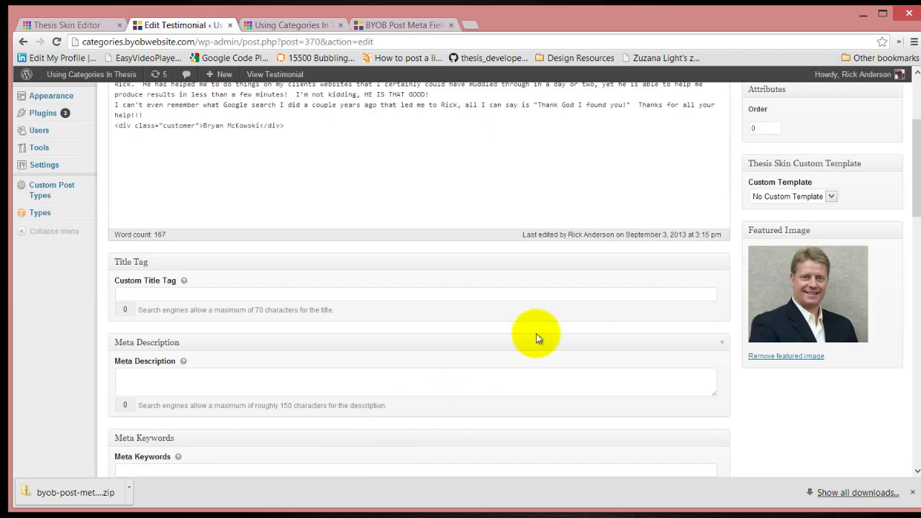
{"action": "scroll", "coordinate": [536, 333], "scroll_direction": "down", "scroll_amount": 7}
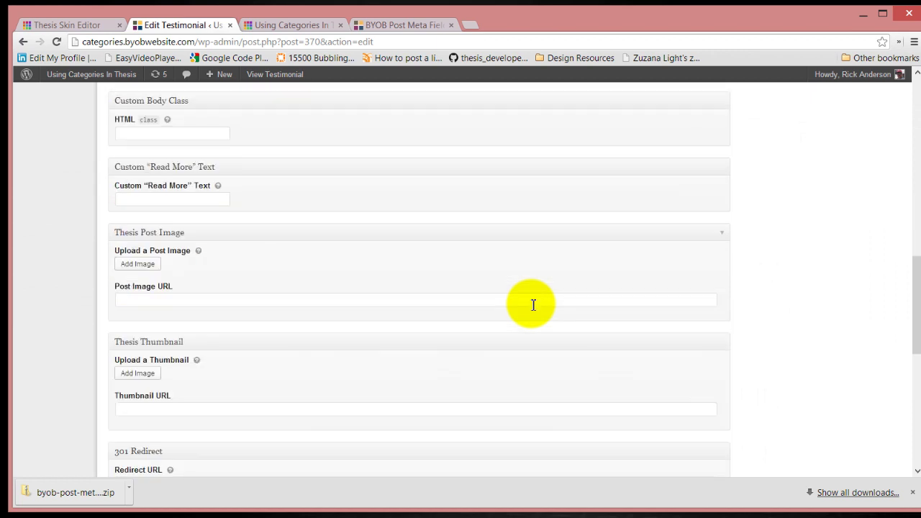
{"action": "scroll", "coordinate": [533, 305], "scroll_direction": "down", "scroll_amount": 3}
{"action": "scroll", "coordinate": [531, 303], "scroll_direction": "down", "scroll_amount": 1}
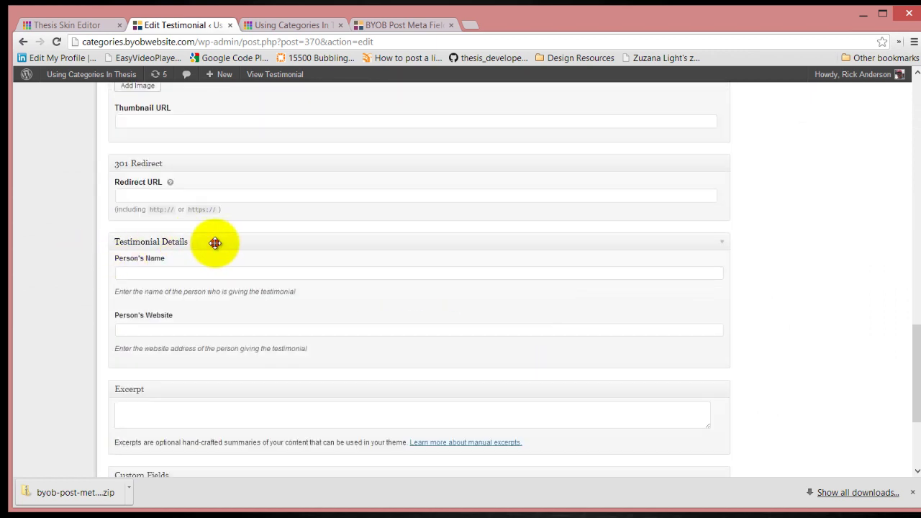
{"action": "left_click_drag", "start_coordinate": [213, 242], "coordinate": [845, 125]}
{"action": "scroll", "coordinate": [653, 360], "scroll_direction": "up", "scroll_amount": 1}
{"action": "scroll", "coordinate": [653, 360], "scroll_direction": "up", "scroll_amount": 2}
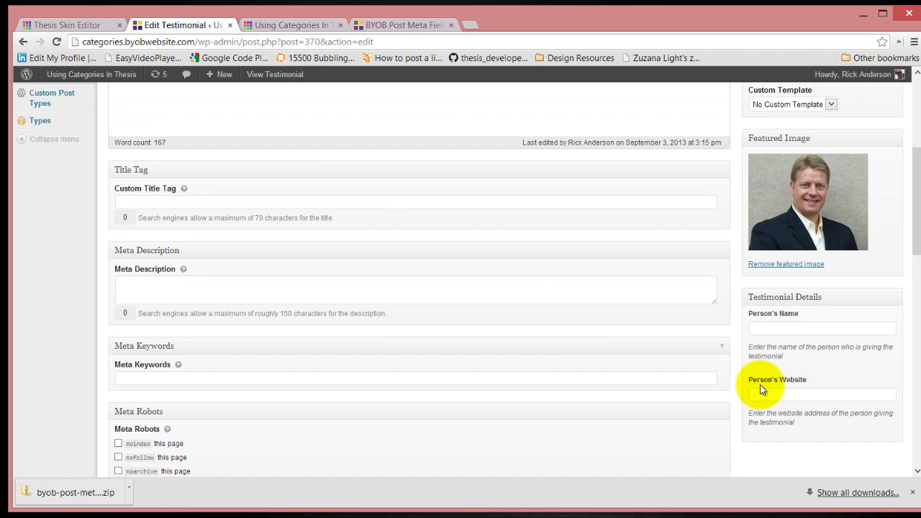
Step: Enter the person's name and website in Testimonial Details and update the testimonial
{"action": "left_click", "coordinate": [790, 328]}
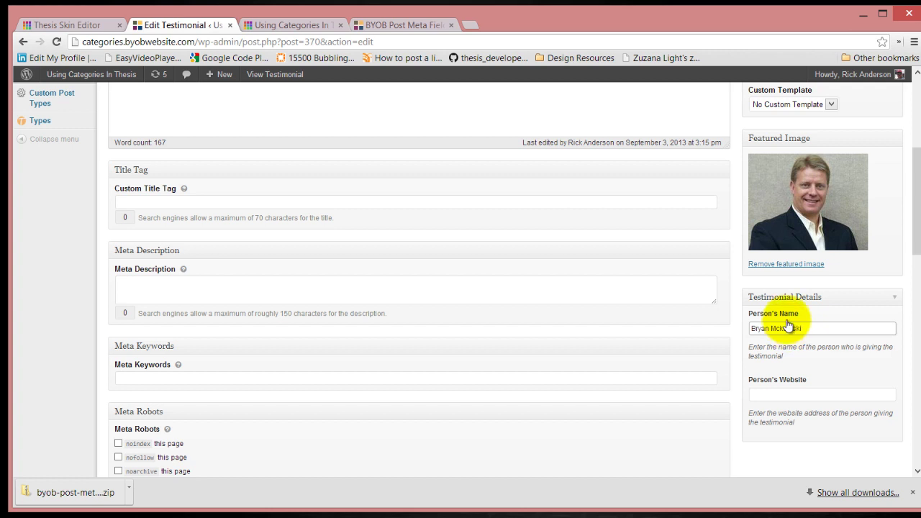
{"action": "left_click", "coordinate": [779, 394]}
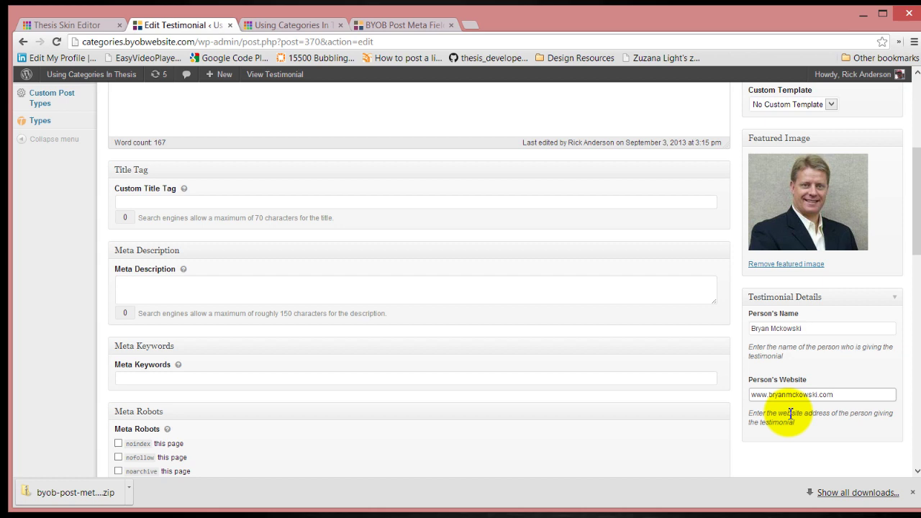
{"action": "left_click", "coordinate": [817, 421]}
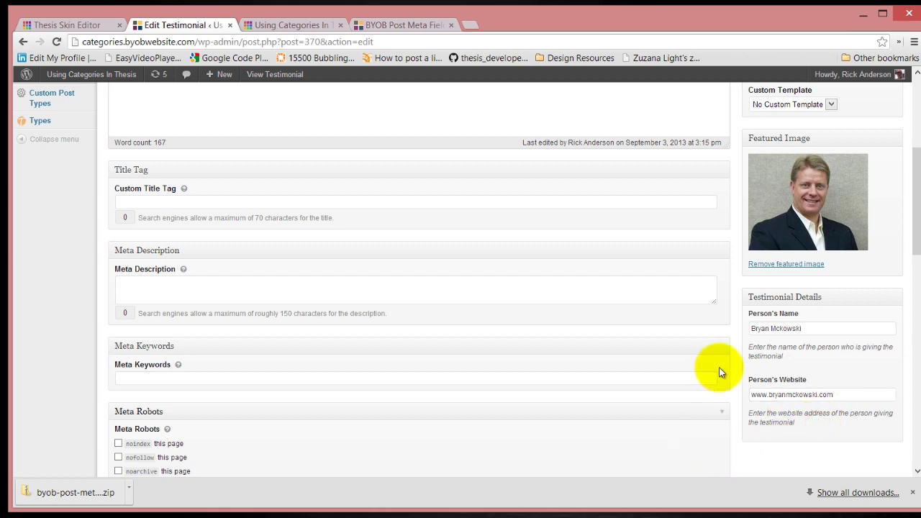
{"action": "scroll", "coordinate": [727, 361], "scroll_direction": "up", "scroll_amount": 3}
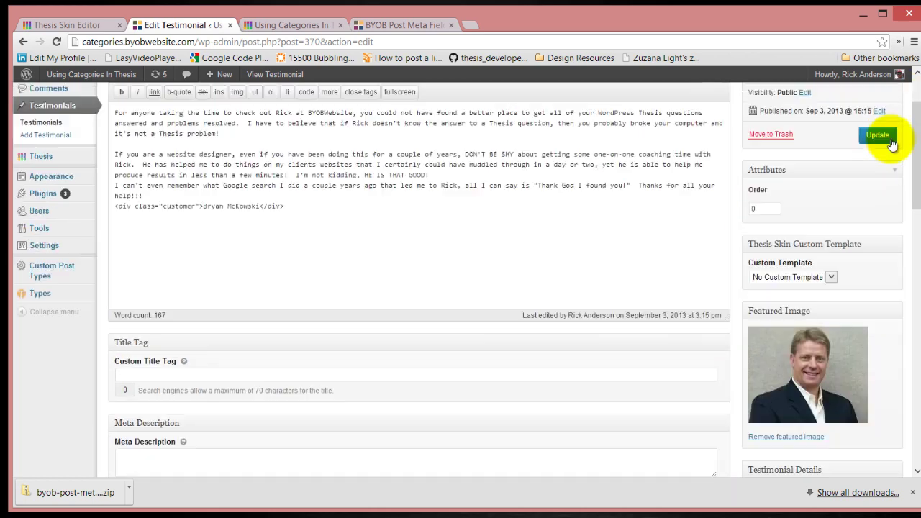
{"action": "left_click", "coordinate": [878, 138]}
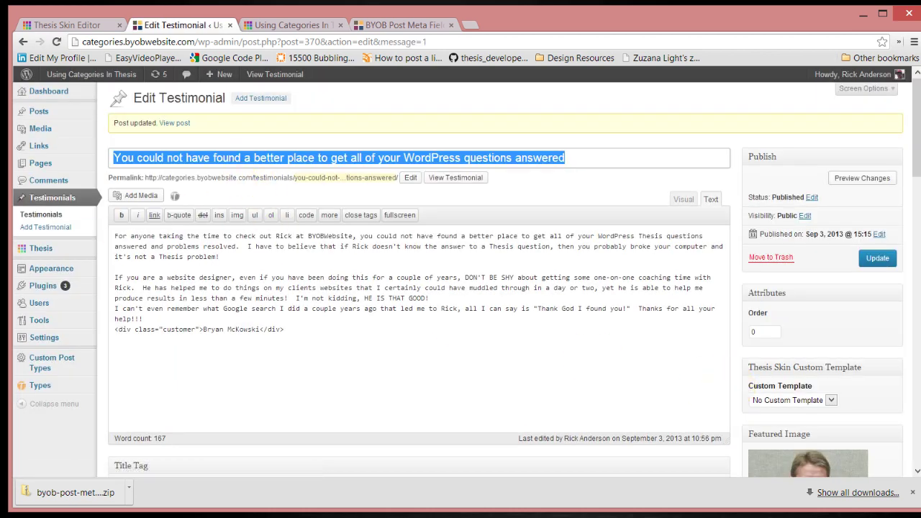
Step: Open the 'A Terrific Teacher ~ A Man of Integrity' testimonial for editing
{"action": "left_click", "coordinate": [41, 215]}
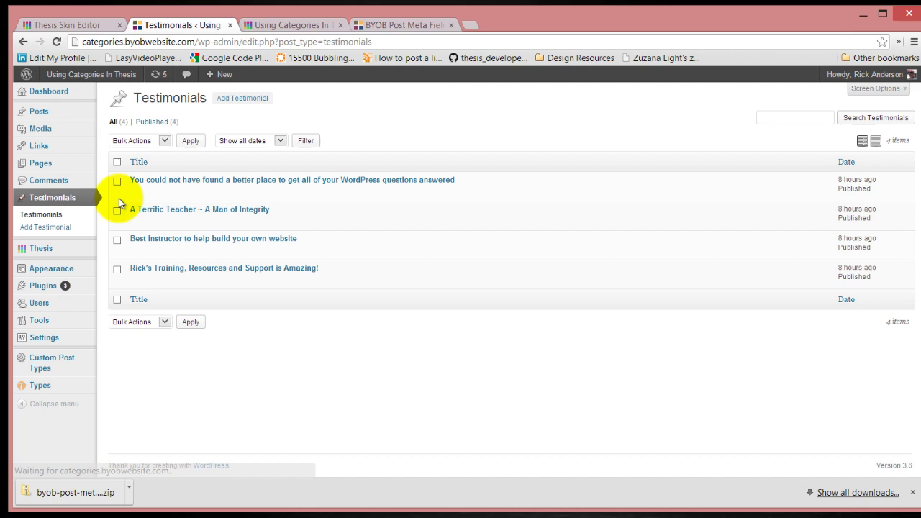
{"action": "left_click", "coordinate": [132, 222]}
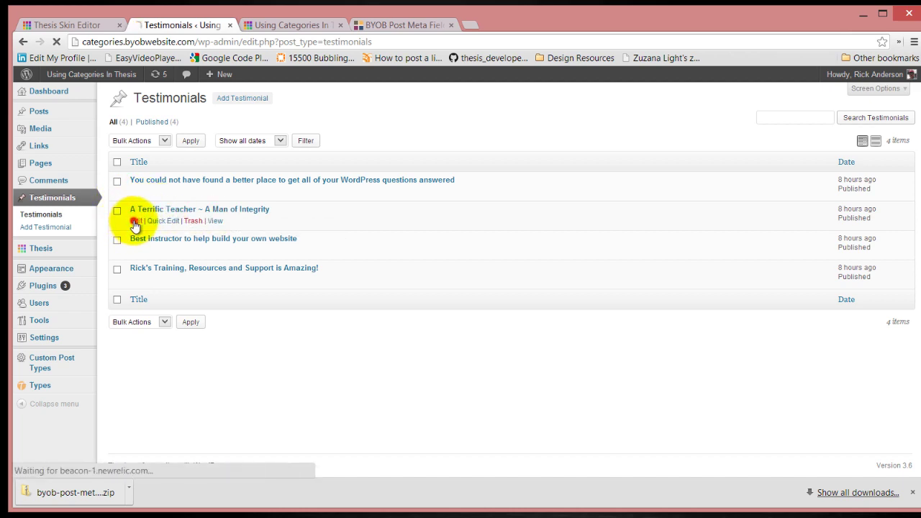
{"action": "scroll", "coordinate": [533, 403], "scroll_direction": "down", "scroll_amount": 3}
{"action": "scroll", "coordinate": [560, 430], "scroll_direction": "down", "scroll_amount": 1}
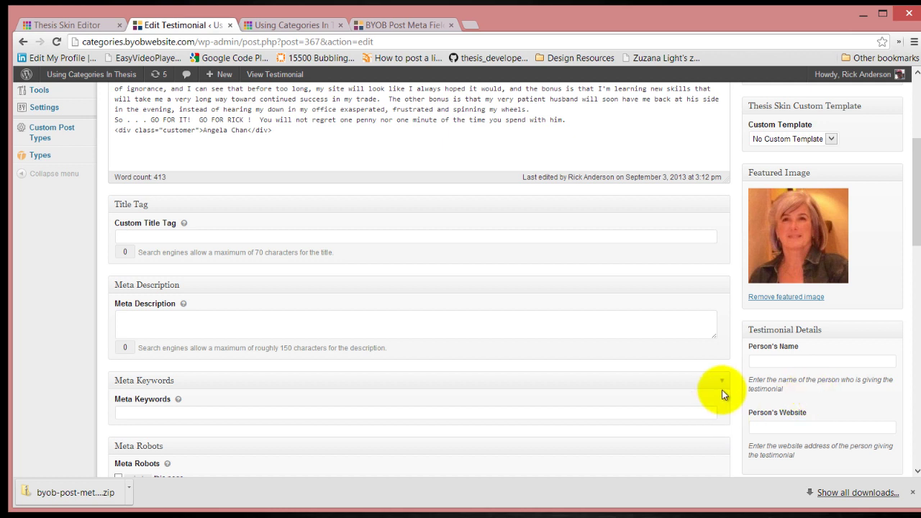
{"action": "left_click", "coordinate": [771, 365]}
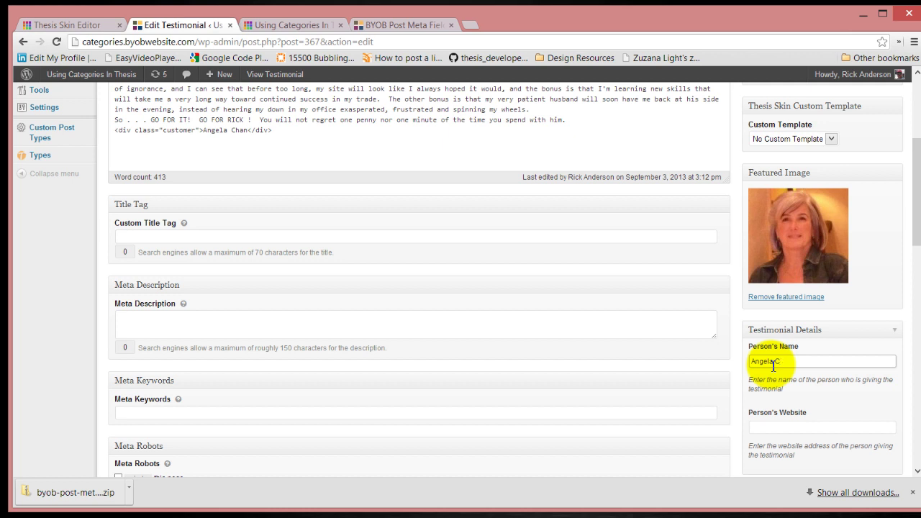
{"action": "left_click", "coordinate": [804, 428]}
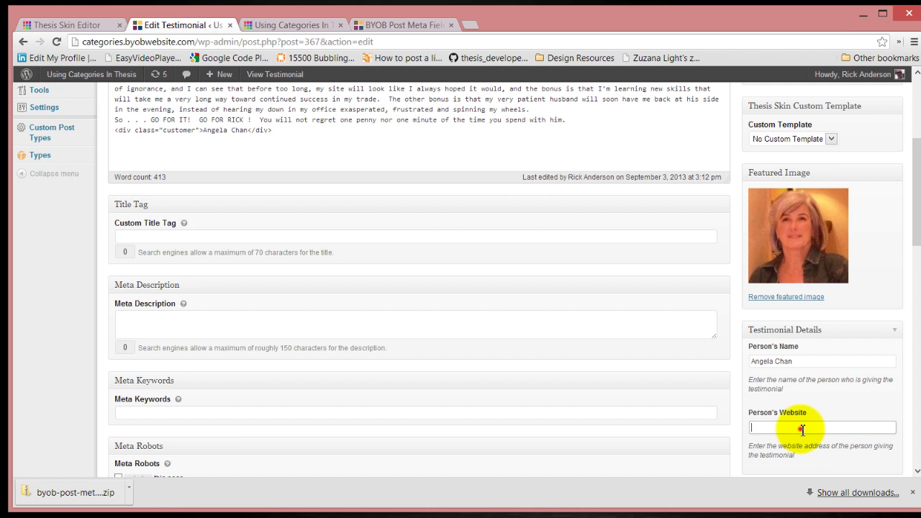
{"action": "type", "text": "www"}
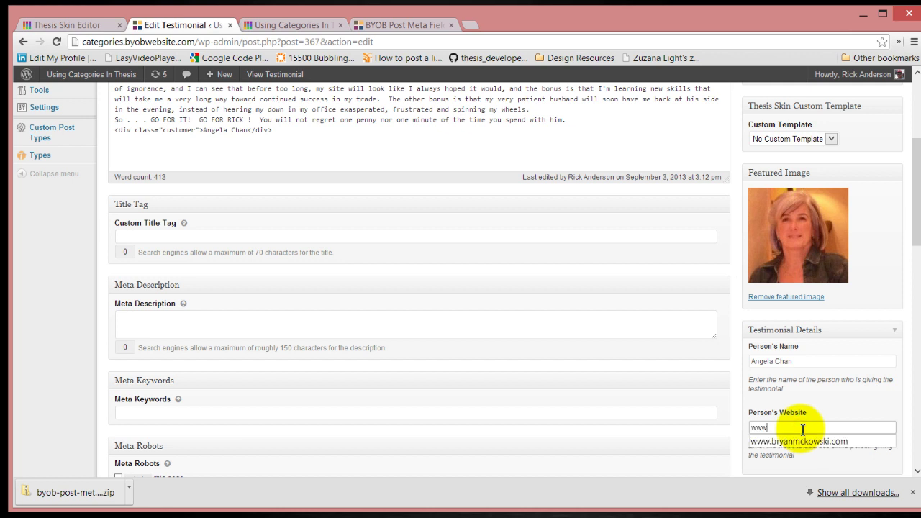
{"action": "type", "text": ".angelachan.com"}
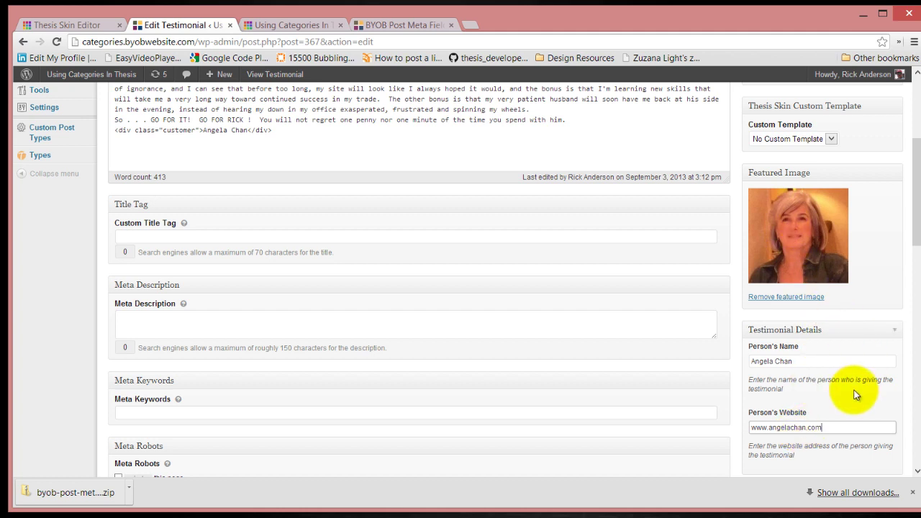
{"action": "left_click", "coordinate": [853, 393]}
{"action": "scroll", "coordinate": [851, 391], "scroll_direction": "down", "scroll_amount": 2}
{"action": "scroll", "coordinate": [857, 257], "scroll_direction": "up", "scroll_amount": 4}
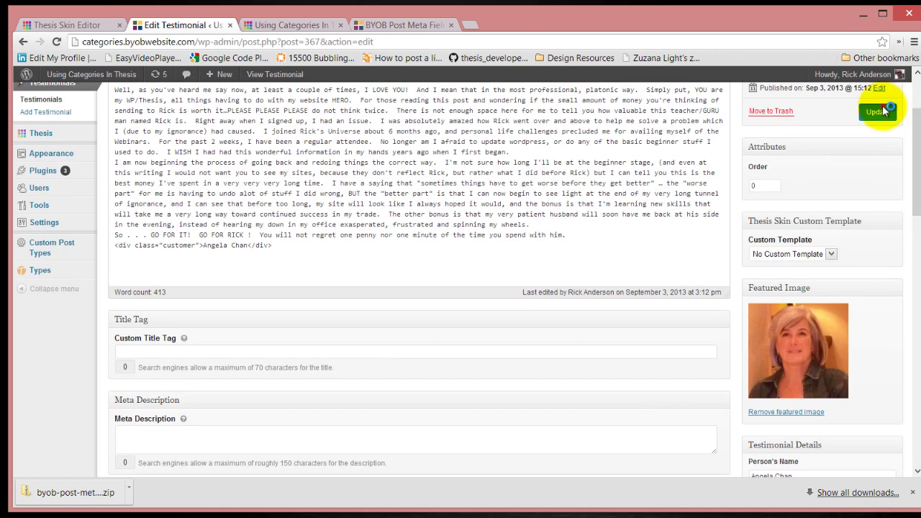
Step: Update the testimonial, check the blog's slider, and open the Thesis Skin Editor
{"action": "left_click", "coordinate": [879, 112]}
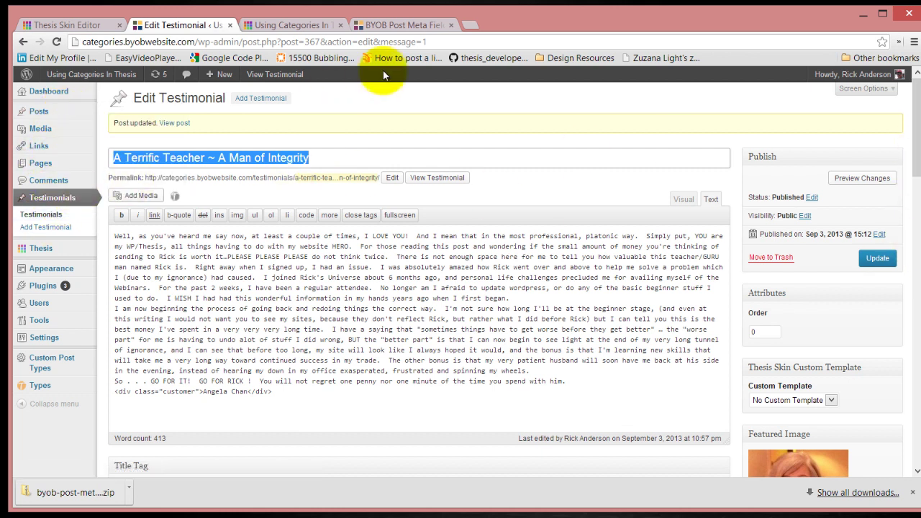
{"action": "left_click", "coordinate": [265, 25]}
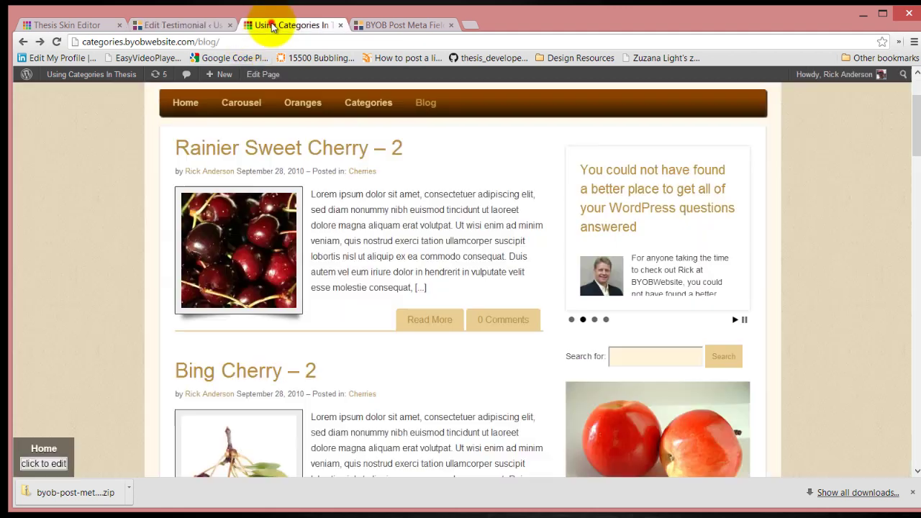
{"action": "left_click", "coordinate": [148, 25]}
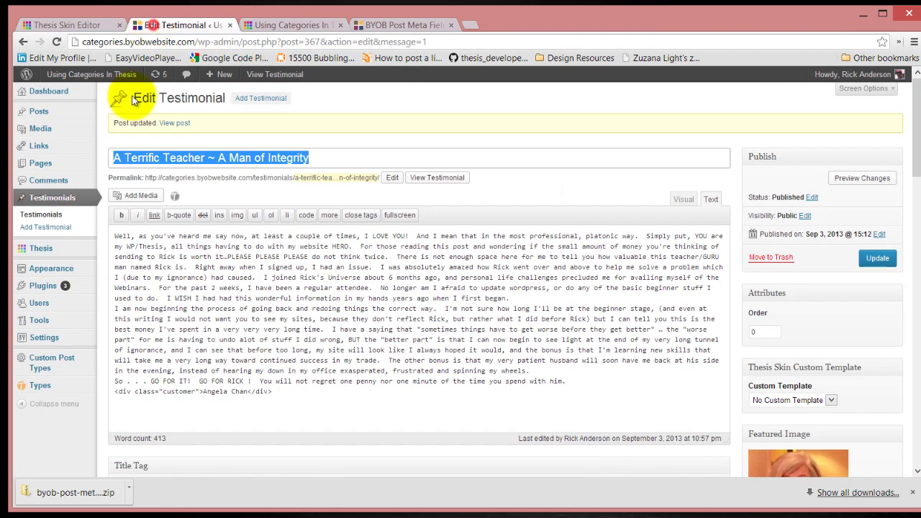
{"action": "mouse_move", "coordinate": [50, 248]}
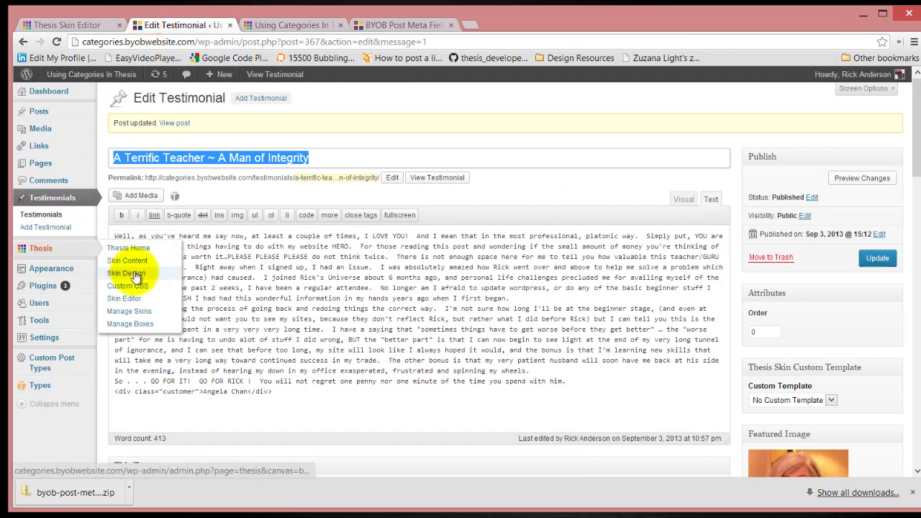
{"action": "left_click", "coordinate": [131, 305]}
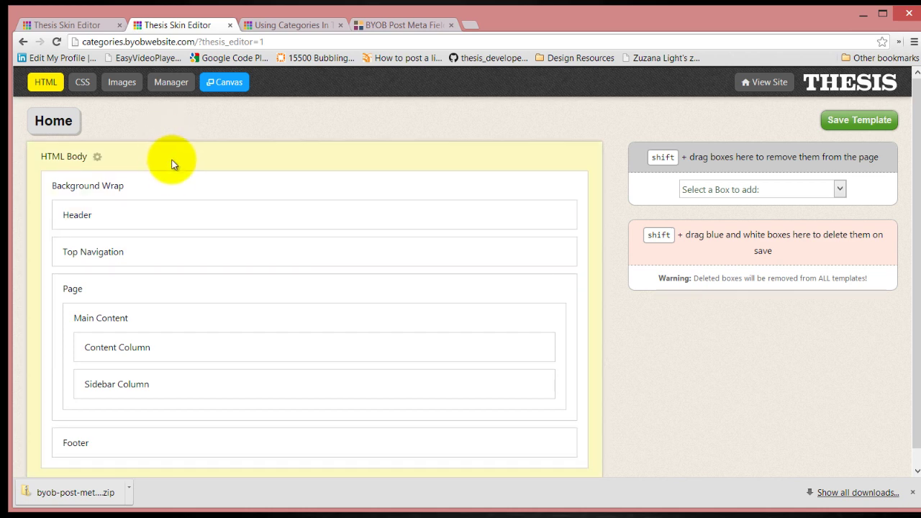
Step: Expand Sidebar Column, BYOB BX Content Slider and Featured Posts Query Box to show their contents
{"action": "left_click", "coordinate": [539, 384]}
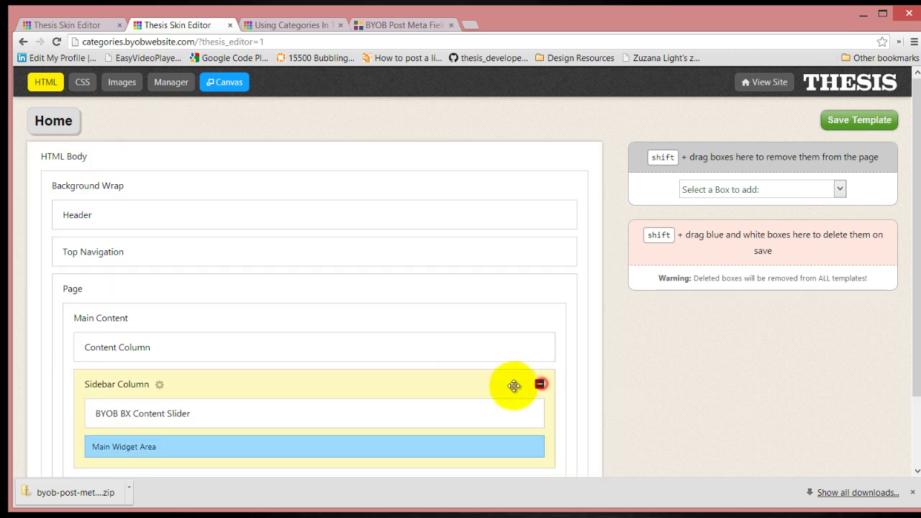
{"action": "scroll", "coordinate": [313, 439], "scroll_direction": "down", "scroll_amount": 2}
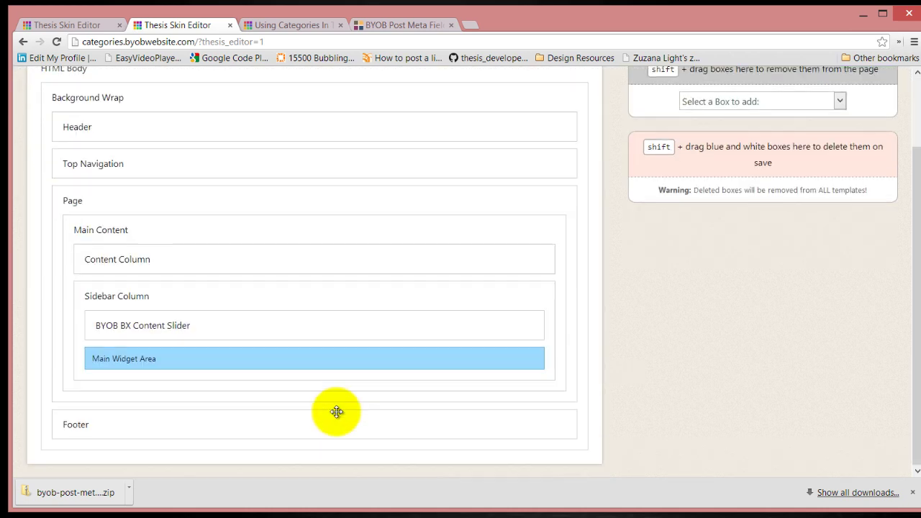
{"action": "left_click", "coordinate": [529, 329]}
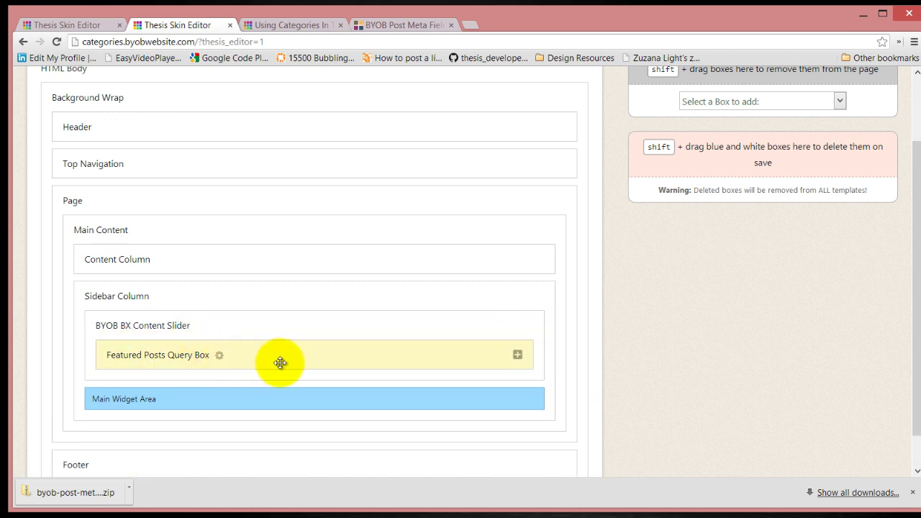
{"action": "left_click", "coordinate": [517, 354]}
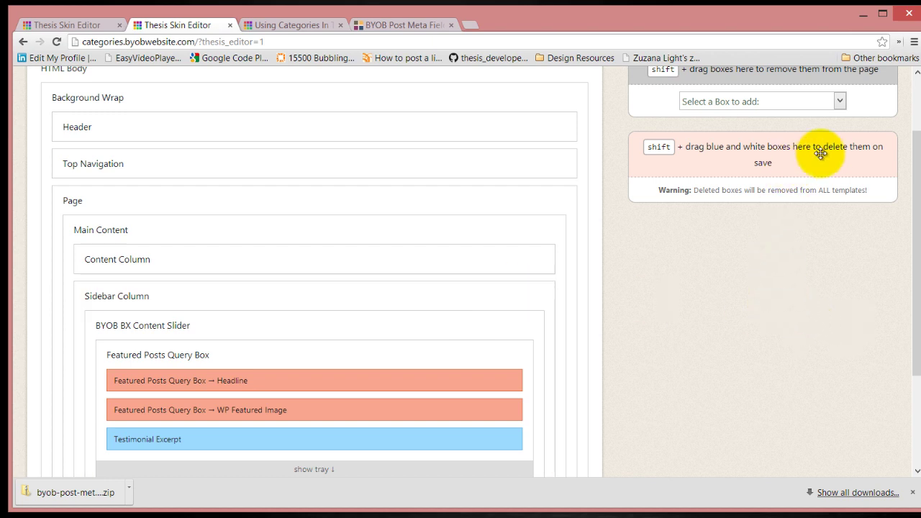
Step: Add a BYOB Post Meta Fields Extended box and place it below Testimonial Excerpt
{"action": "left_click", "coordinate": [838, 104]}
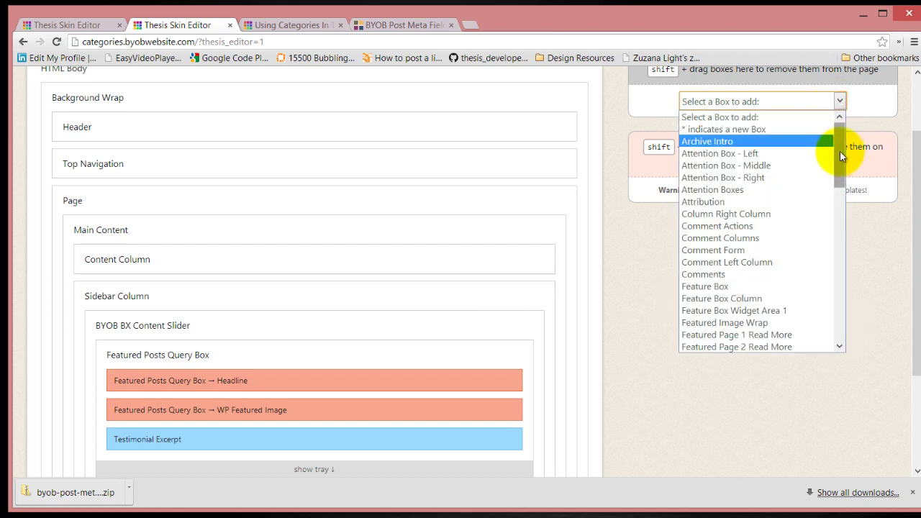
{"action": "left_click_drag", "start_coordinate": [840, 151], "coordinate": [840, 257]}
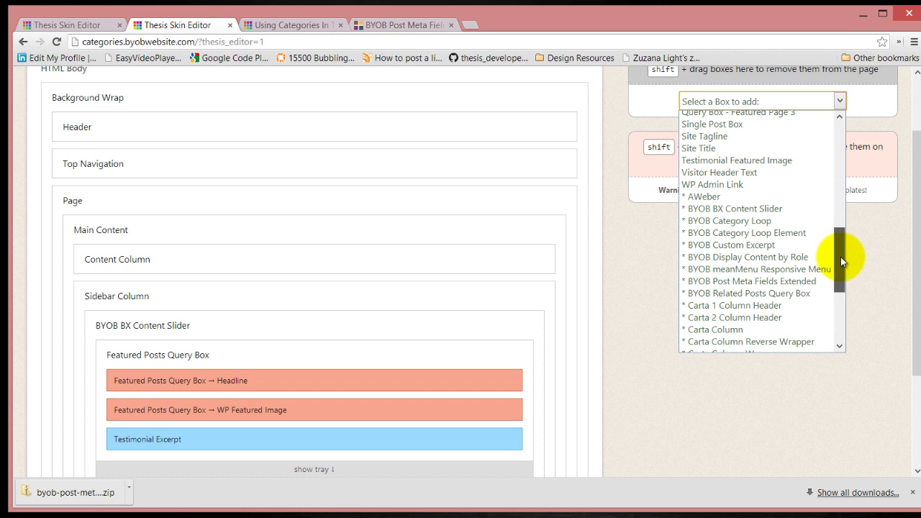
{"action": "left_click", "coordinate": [798, 280]}
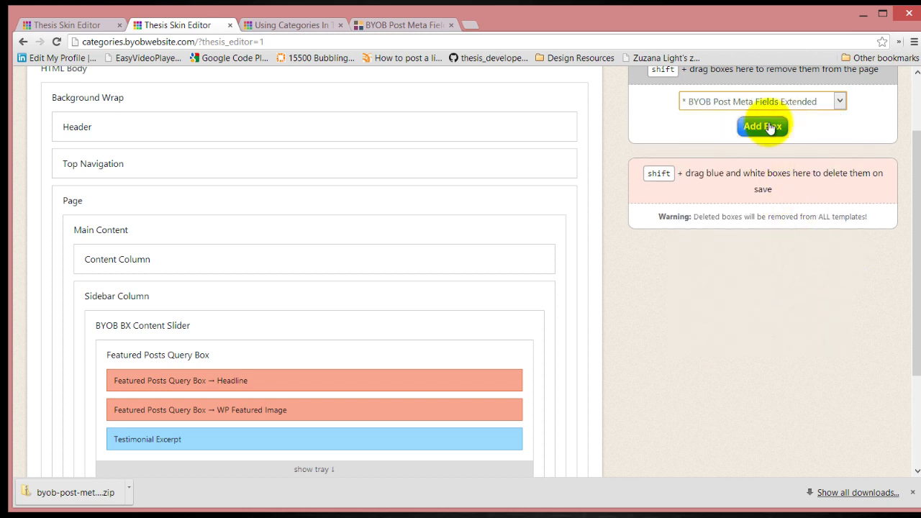
{"action": "left_click", "coordinate": [766, 125]}
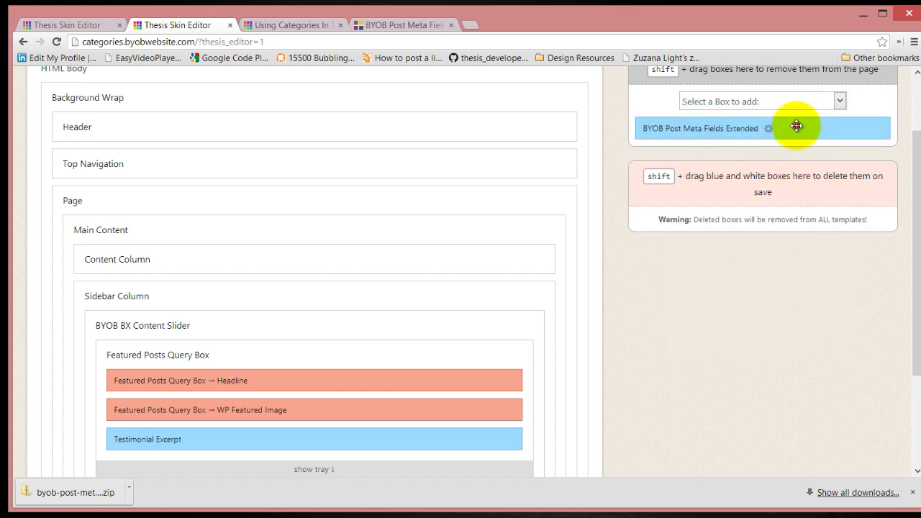
{"action": "left_click_drag", "start_coordinate": [796, 126], "coordinate": [353, 345]}
{"action": "scroll", "coordinate": [324, 333], "scroll_direction": "down", "scroll_amount": 3}
{"action": "left_click_drag", "start_coordinate": [319, 262], "coordinate": [315, 352]}
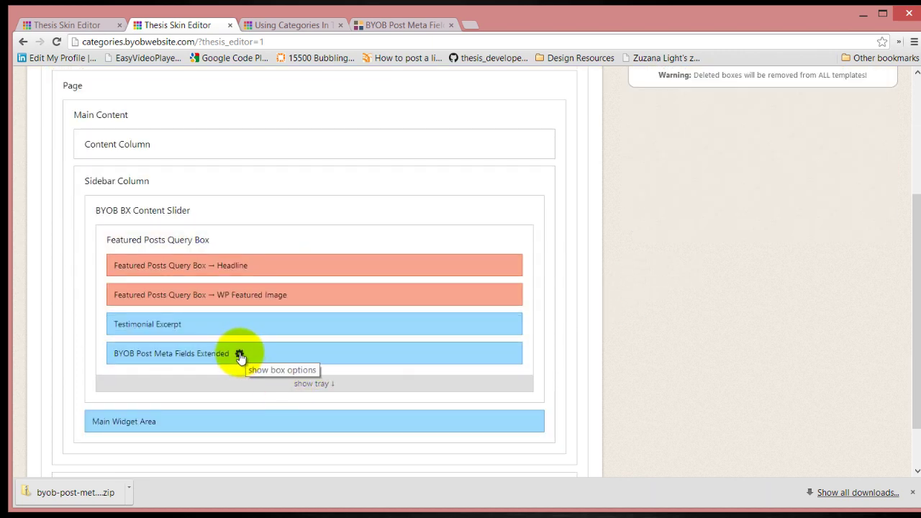
Step: Set the new box's HTML tag to p and rename it Testimonial Name
{"action": "left_click", "coordinate": [239, 356]}
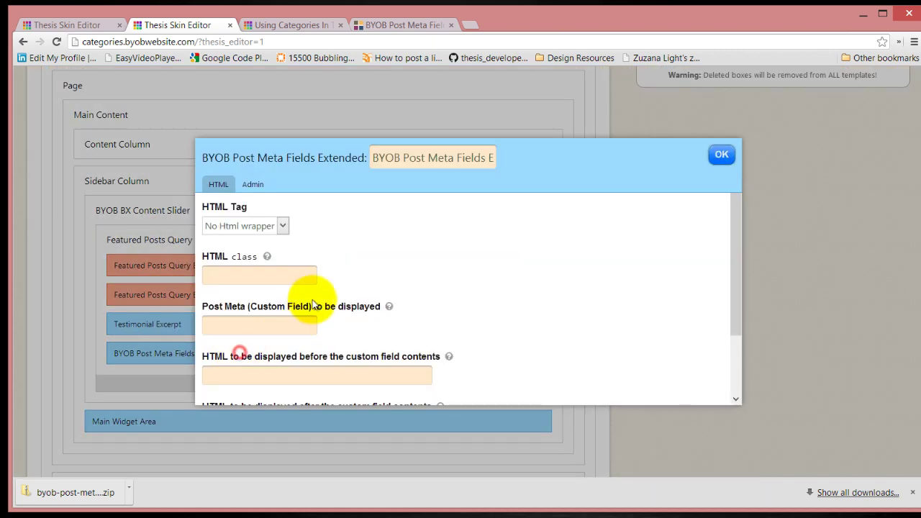
{"action": "left_click", "coordinate": [284, 226]}
{"action": "left_click", "coordinate": [251, 252]}
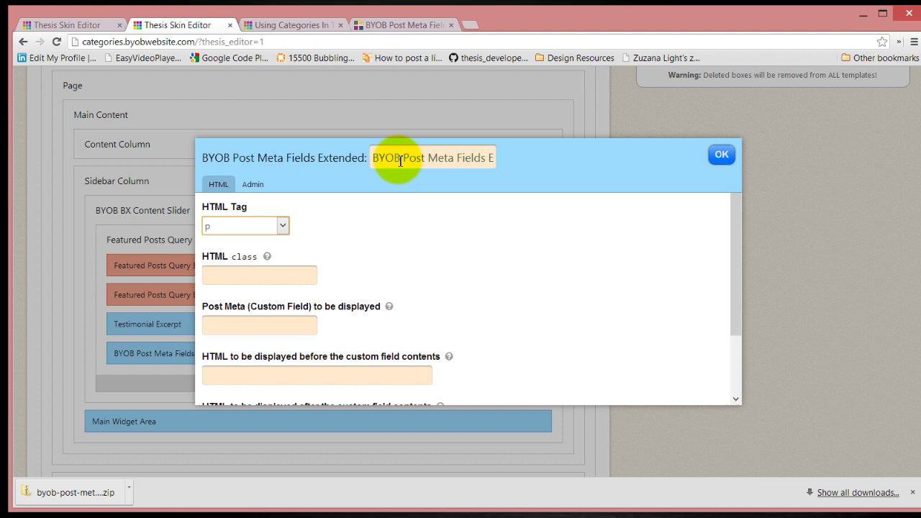
{"action": "left_click_drag", "start_coordinate": [373, 160], "coordinate": [613, 174]}
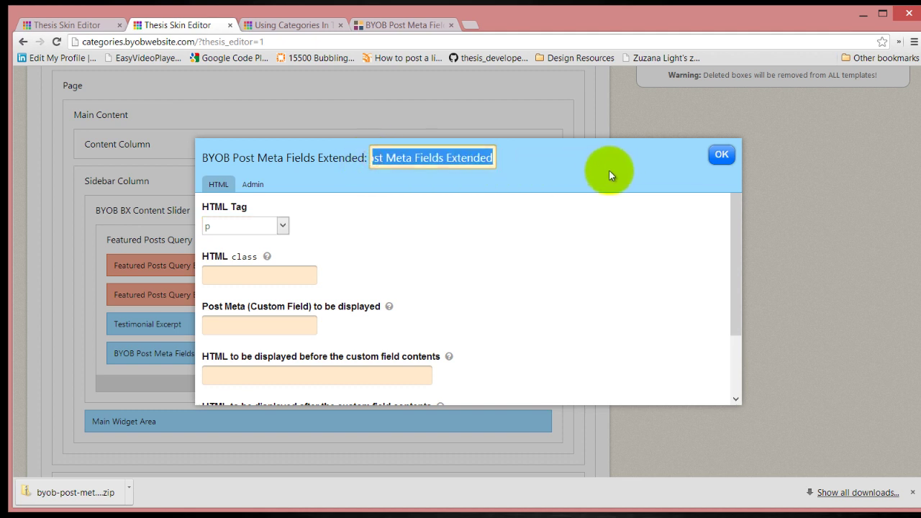
{"action": "type", "text": "Testimonial Name"}
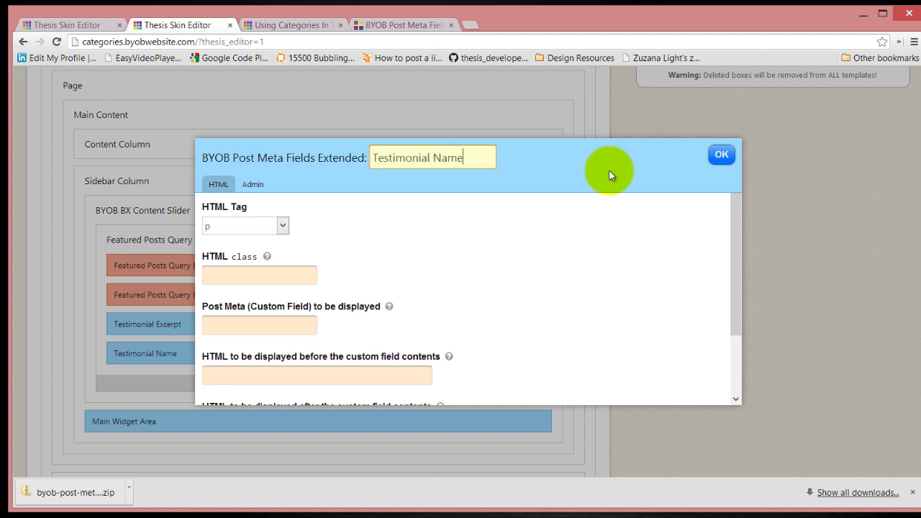
{"action": "left_click", "coordinate": [593, 244]}
Step: Enter <strong> before and </strong> after the field contents
{"action": "right_click", "coordinate": [494, 293]}
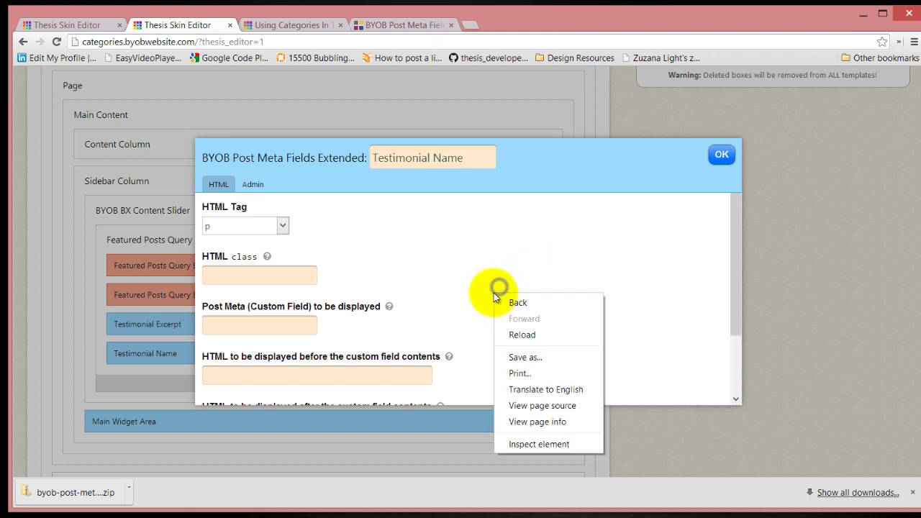
{"action": "left_click", "coordinate": [385, 274]}
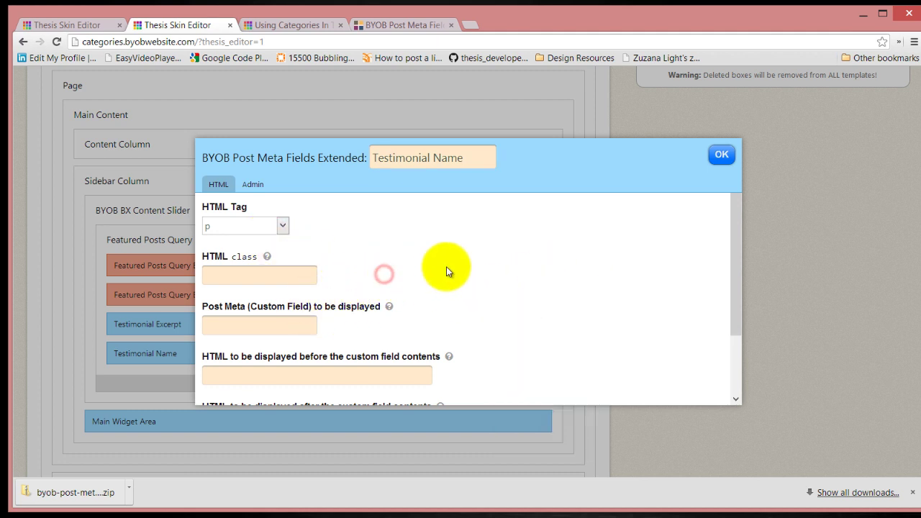
{"action": "scroll", "coordinate": [506, 275], "scroll_direction": "down", "scroll_amount": 1}
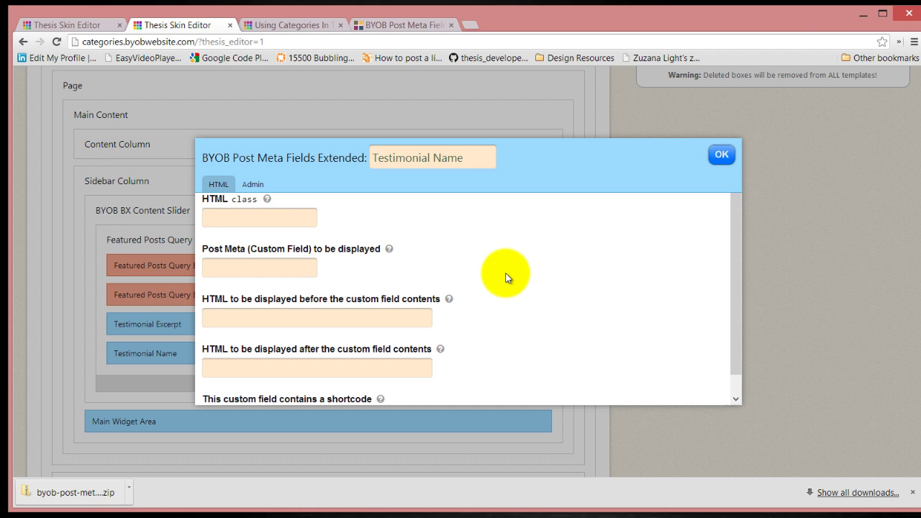
{"action": "scroll", "coordinate": [503, 275], "scroll_direction": "up", "scroll_amount": 1}
{"action": "scroll", "coordinate": [432, 270], "scroll_direction": "down", "scroll_amount": 1}
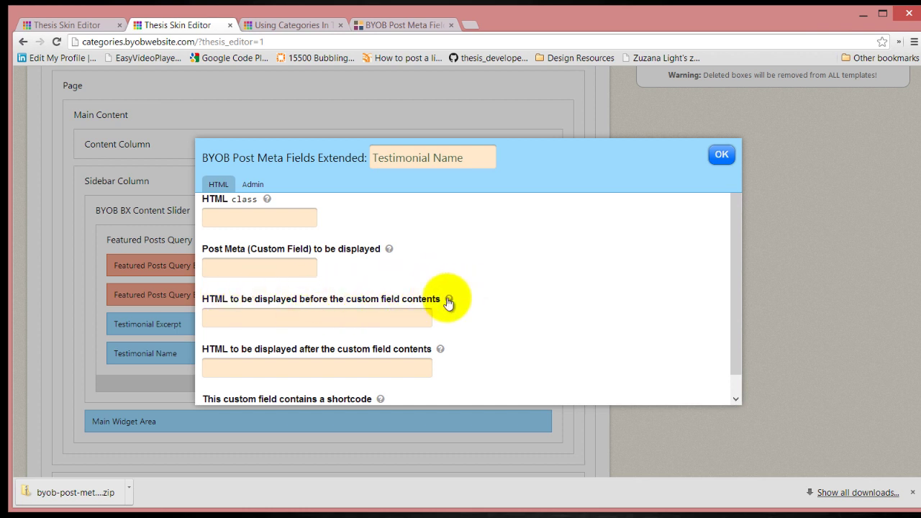
{"action": "left_click", "coordinate": [323, 323]}
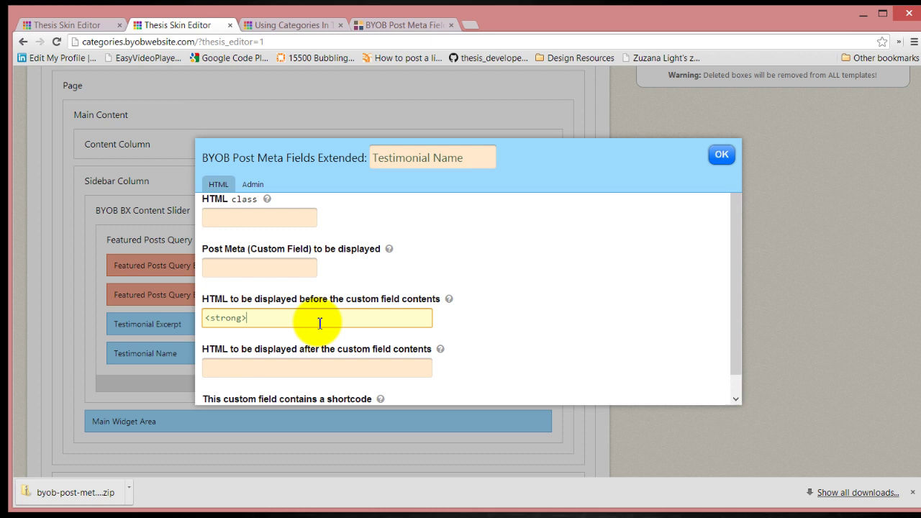
{"action": "left_click", "coordinate": [272, 370]}
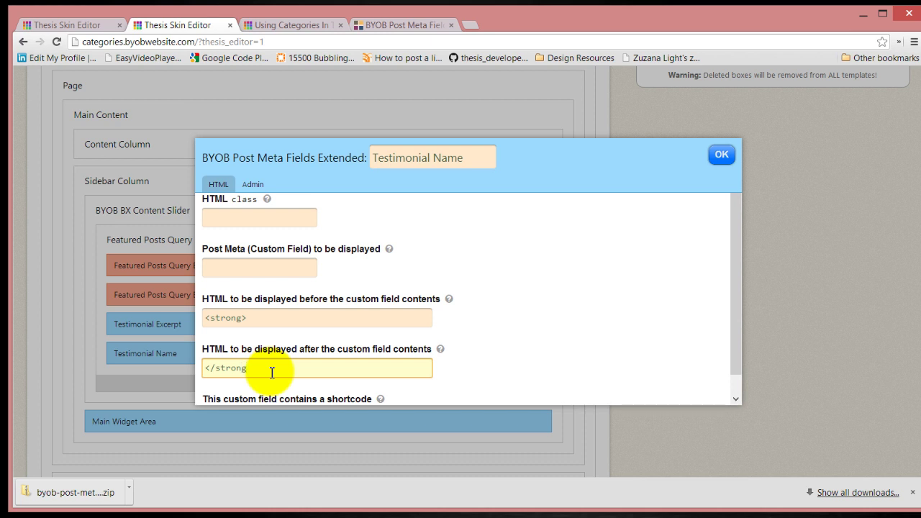
{"action": "left_click", "coordinate": [558, 336]}
{"action": "scroll", "coordinate": [554, 335], "scroll_direction": "down", "scroll_amount": 1}
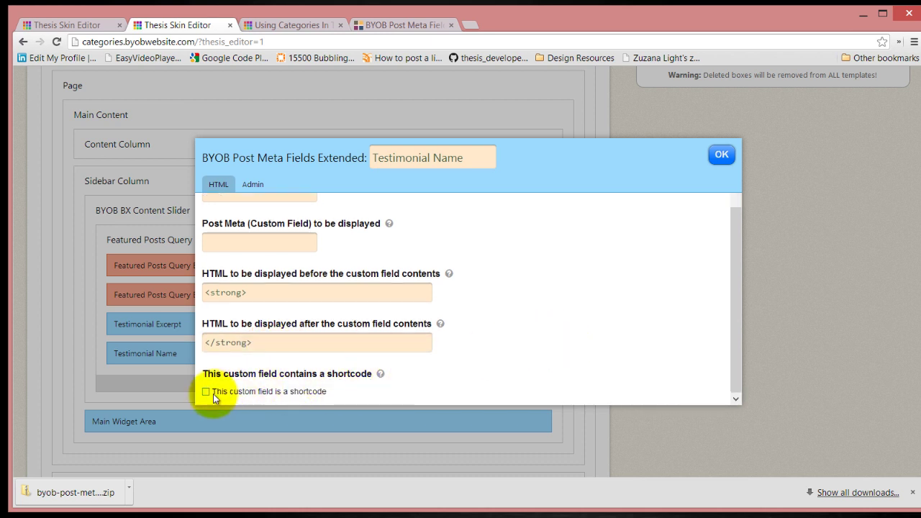
{"action": "scroll", "coordinate": [503, 349], "scroll_direction": "up", "scroll_amount": 2}
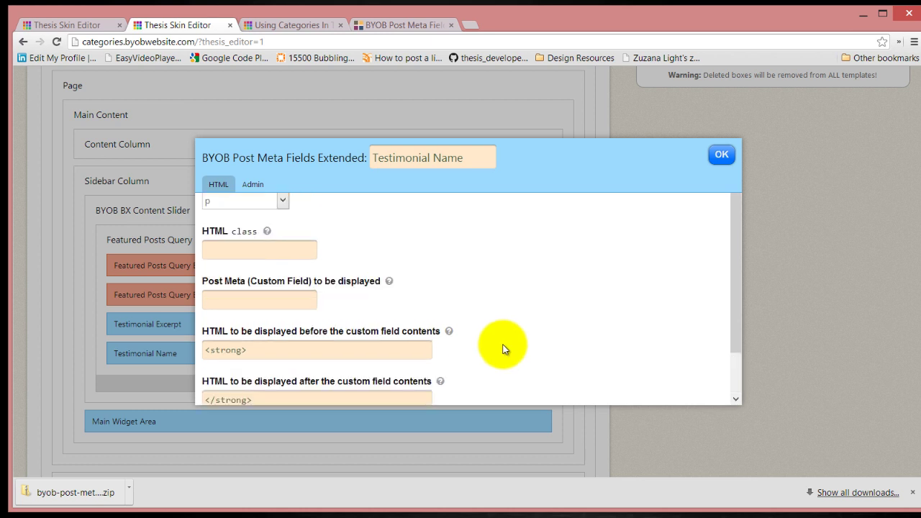
{"action": "scroll", "coordinate": [503, 349], "scroll_direction": "up", "scroll_amount": 1}
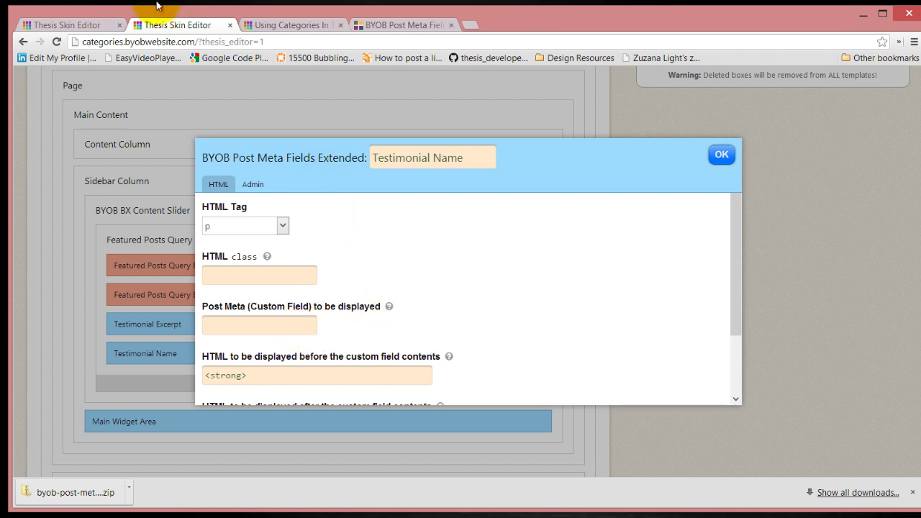
Step: Look over the Skin CSS page, then go back to the Thesis admin home
{"action": "left_click", "coordinate": [87, 27]}
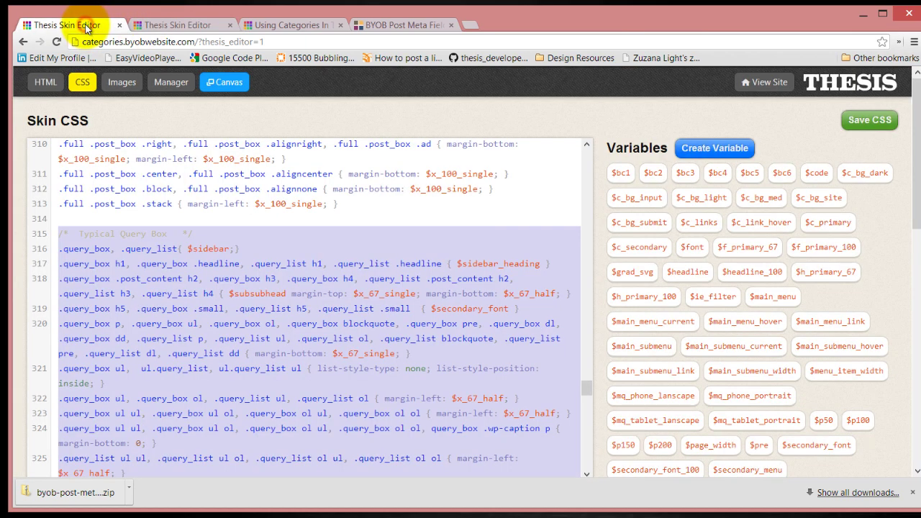
{"action": "left_click", "coordinate": [181, 23]}
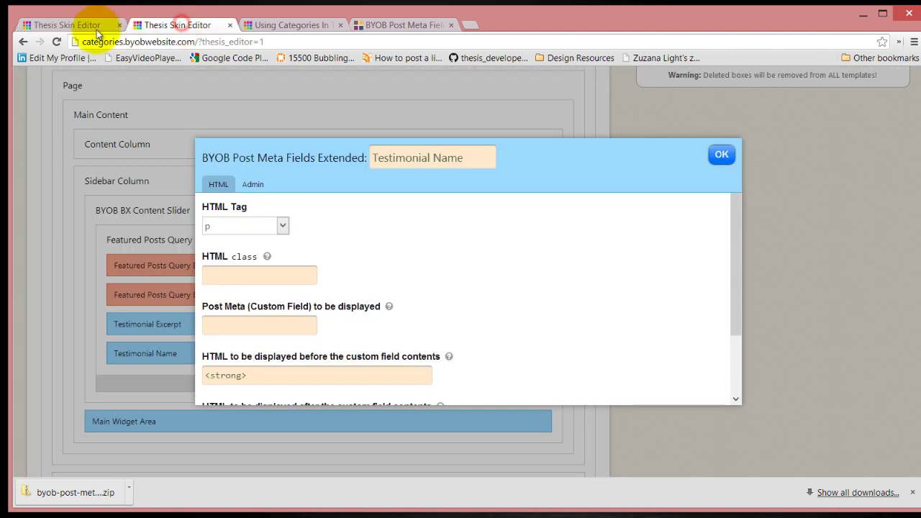
{"action": "left_click", "coordinate": [76, 24]}
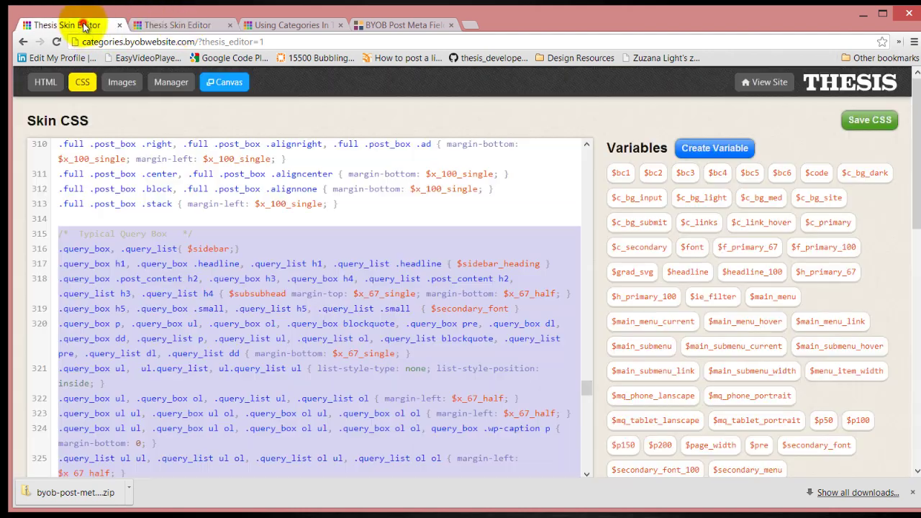
{"action": "left_click", "coordinate": [835, 82]}
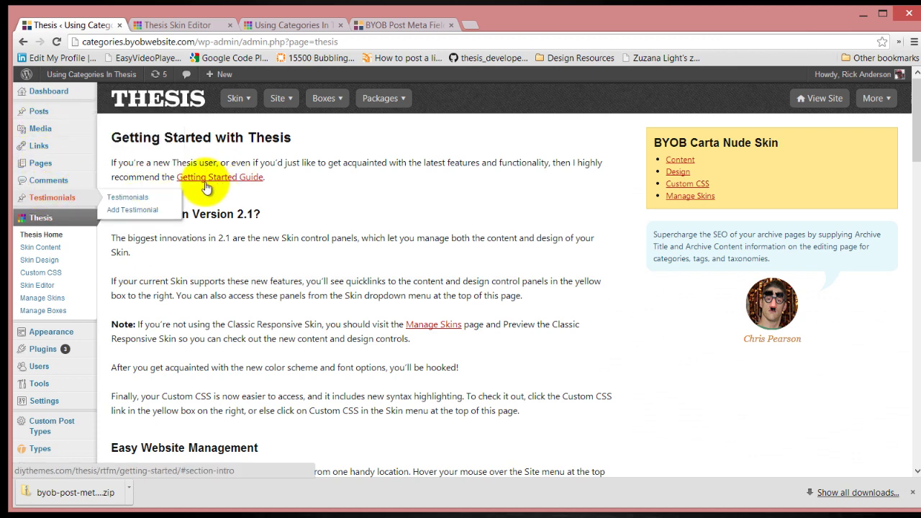
Step: Open the first testimonial's edit page and select the wpcf-persons-name custom field key to copy it
{"action": "mouse_move", "coordinate": [52, 197]}
{"action": "left_click", "coordinate": [130, 197]}
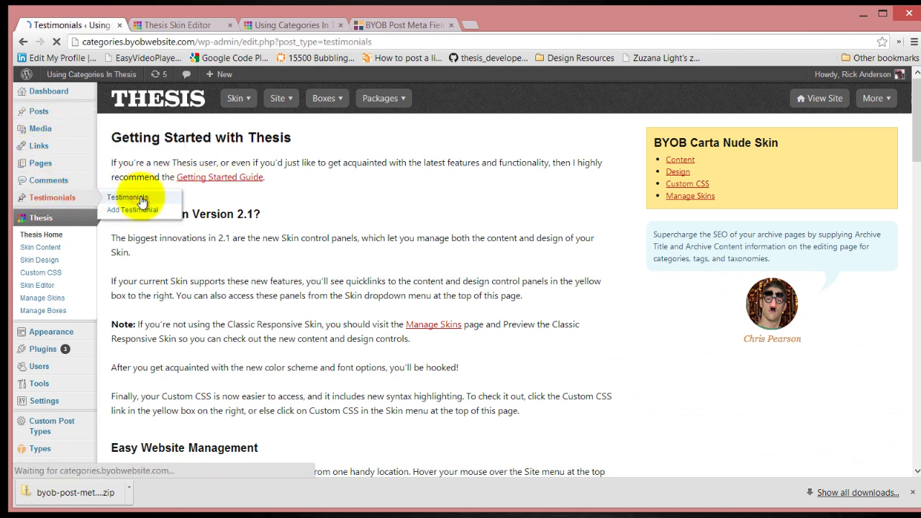
{"action": "left_click", "coordinate": [136, 192]}
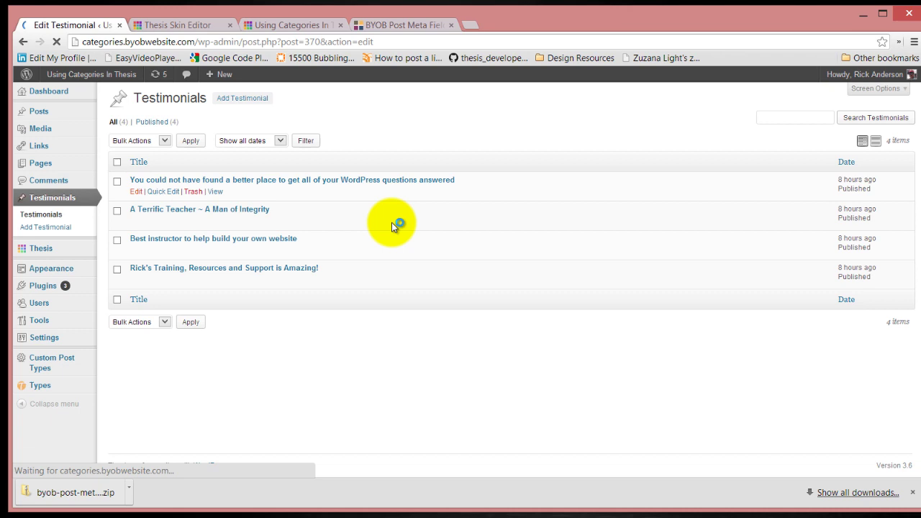
{"action": "mouse_move", "coordinate": [911, 110]}
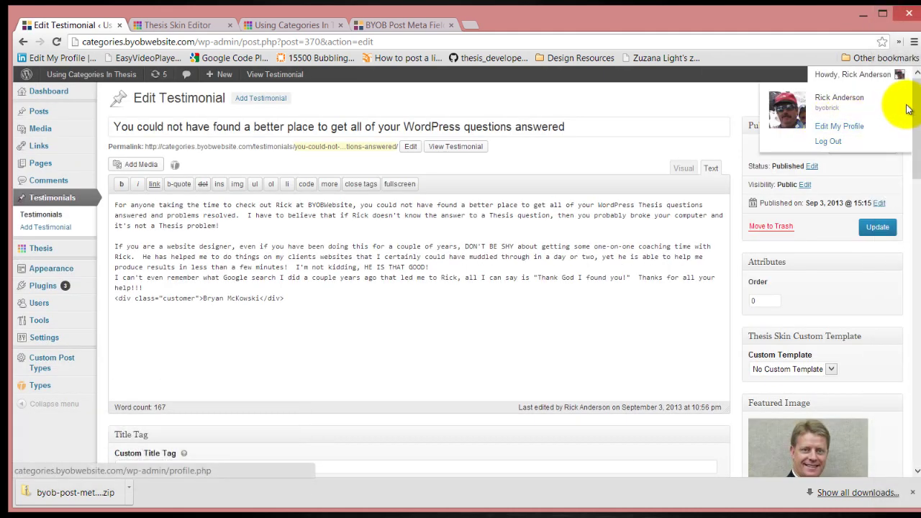
{"action": "left_click_drag", "start_coordinate": [916, 98], "coordinate": [915, 468]}
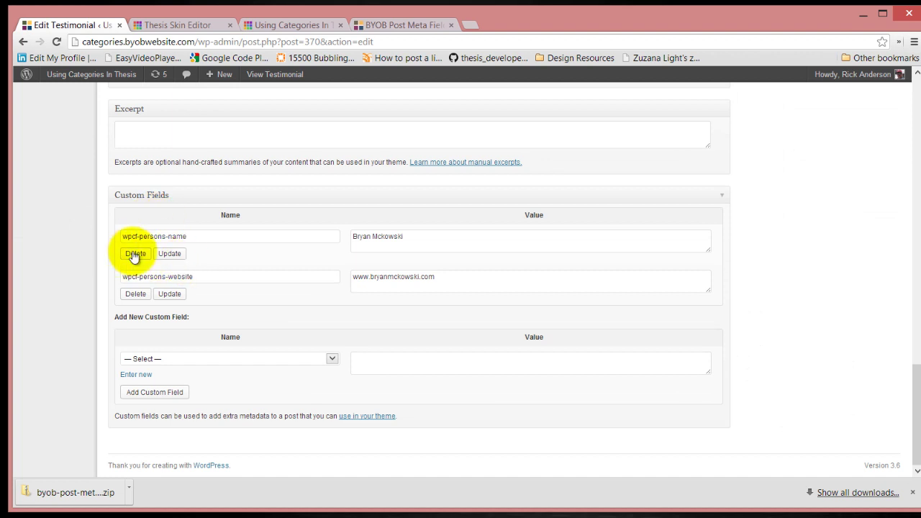
{"action": "left_click", "coordinate": [205, 234]}
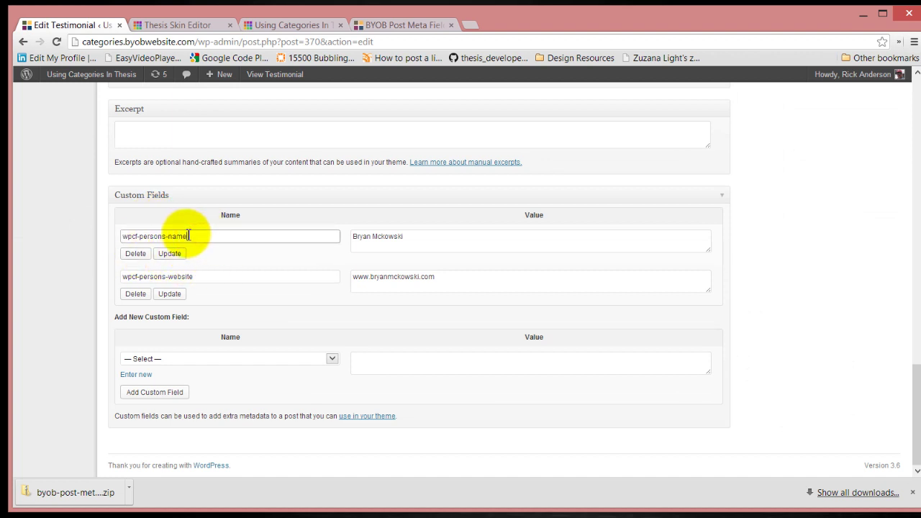
{"action": "left_click_drag", "start_coordinate": [188, 236], "coordinate": [116, 236]}
{"action": "key", "text": "ctrl+c"}
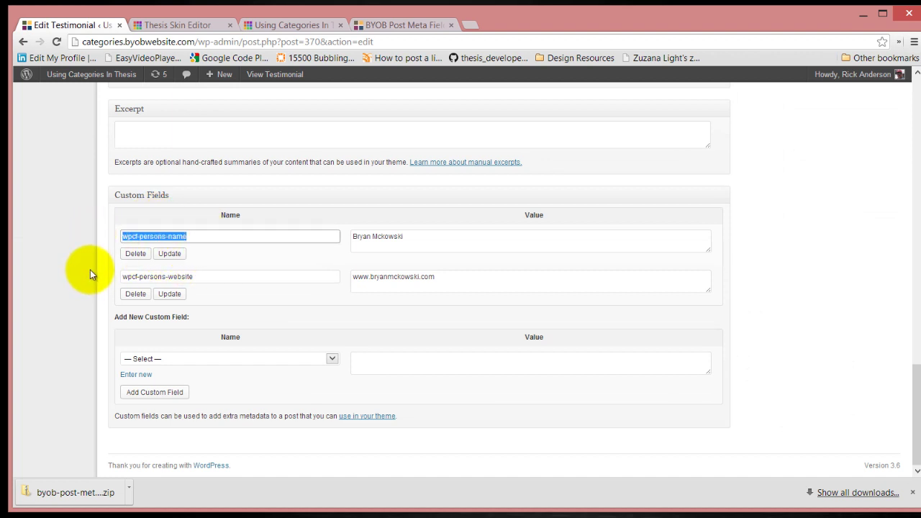
Step: Paste wpcf-persons-name as the Testimonial Name box's displayed field and confirm it
{"action": "left_click", "coordinate": [178, 25]}
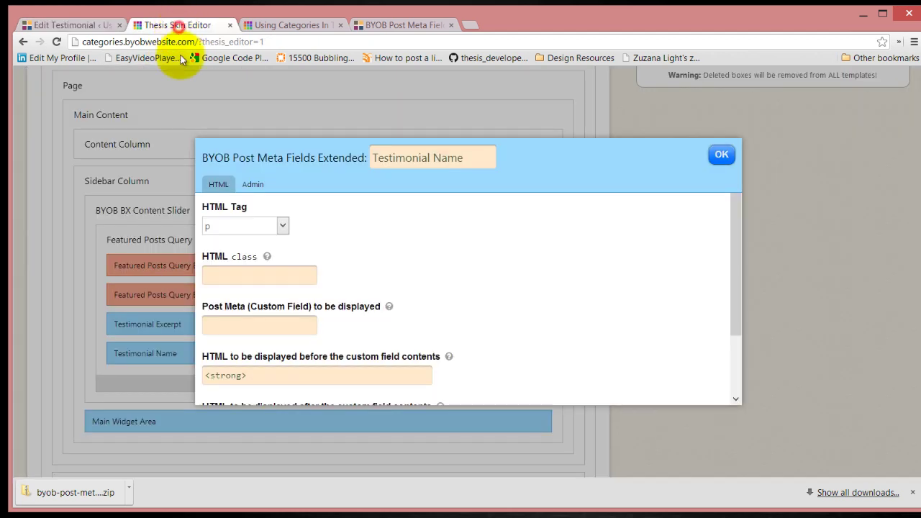
{"action": "left_click", "coordinate": [265, 327]}
{"action": "key", "text": "ctrl+v"}
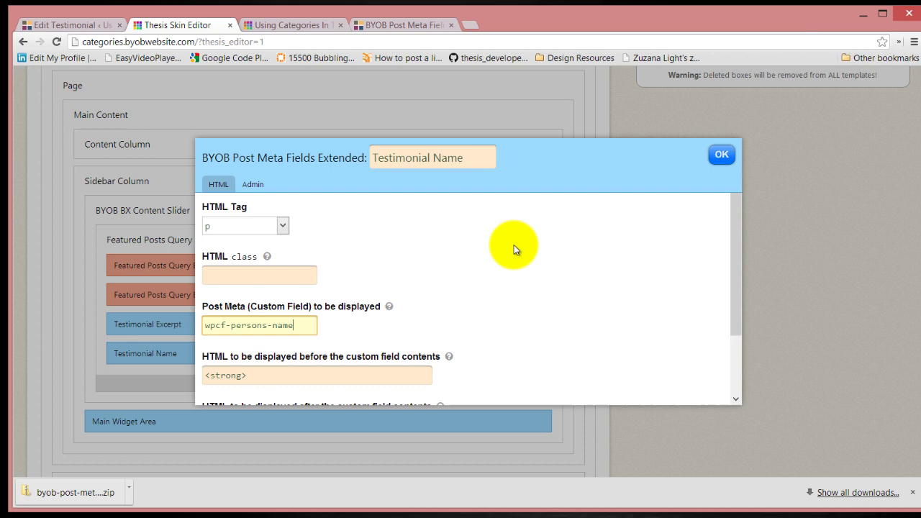
{"action": "left_click", "coordinate": [721, 157]}
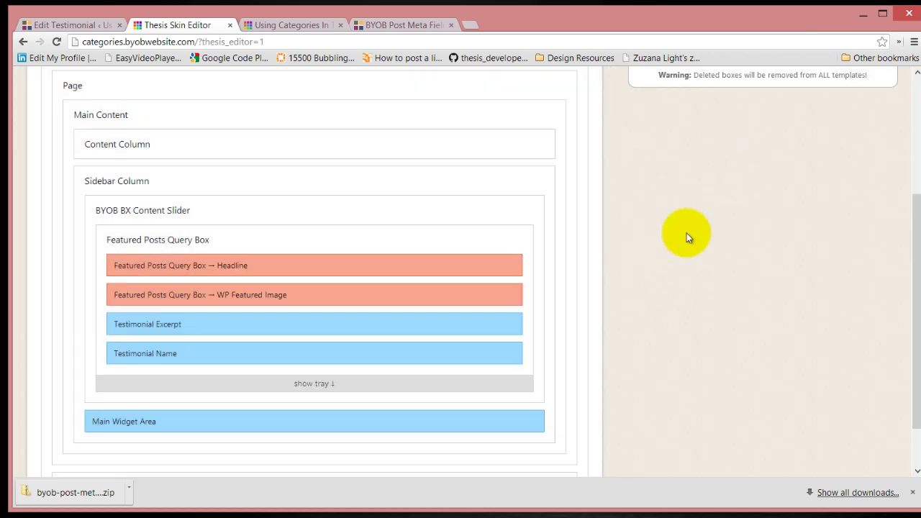
Step: Save the template and reload the blog page
{"action": "scroll", "coordinate": [634, 236], "scroll_direction": "up", "scroll_amount": 3}
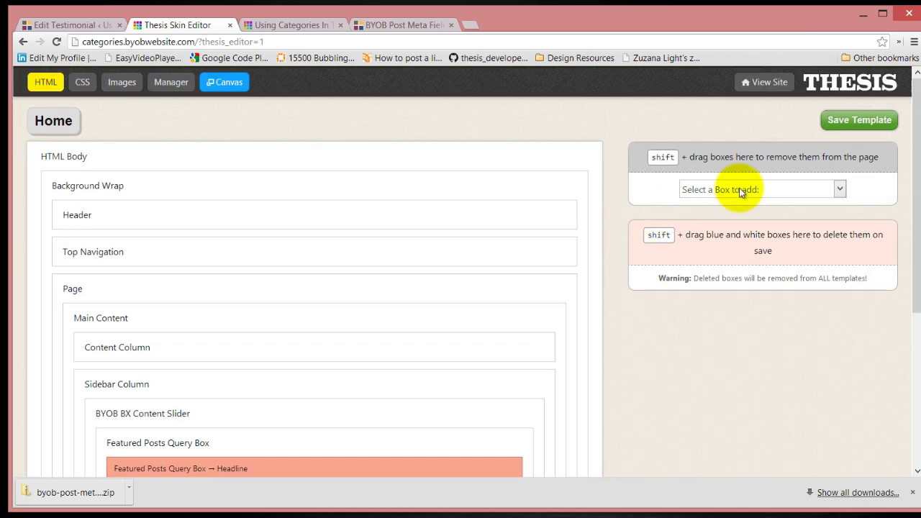
{"action": "left_click", "coordinate": [853, 121]}
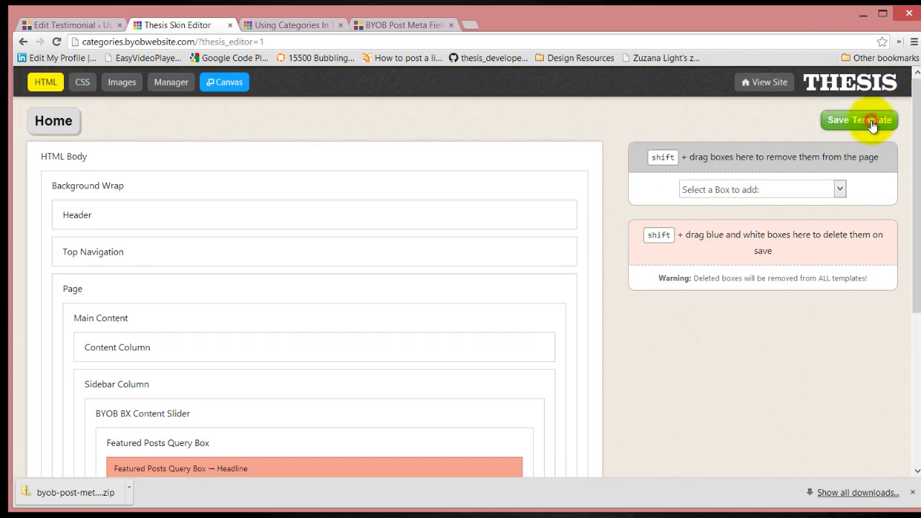
{"action": "left_click", "coordinate": [309, 26]}
{"action": "left_click", "coordinate": [56, 42]}
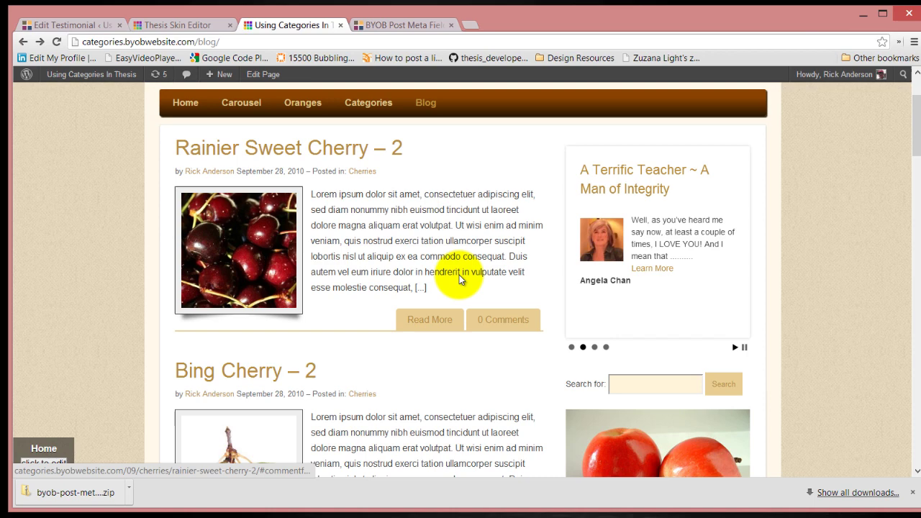
Step: Reload the blog page again with F5 to see bold names in the slider
{"action": "key", "text": "F5"}
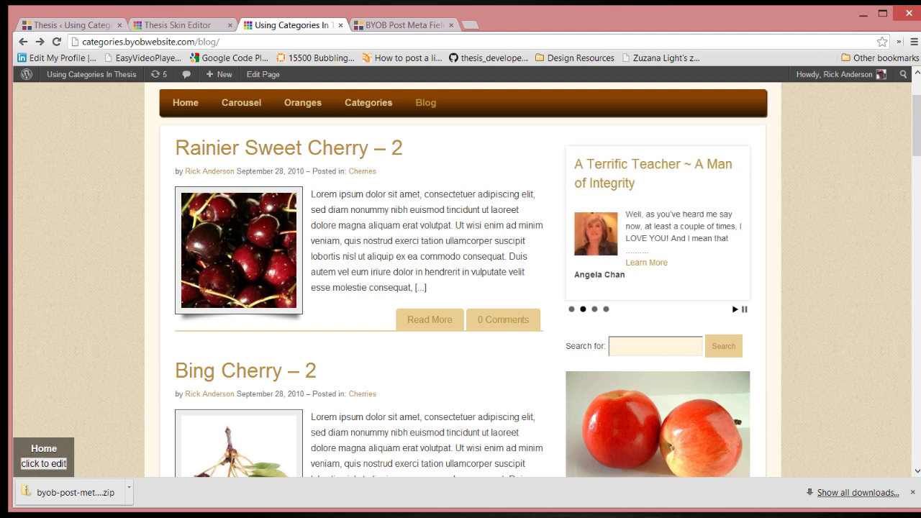
Step: Add a second BYOB Post Meta Fields Extended box and drag it into the Featured Posts Query Box
{"action": "left_click", "coordinate": [180, 22]}
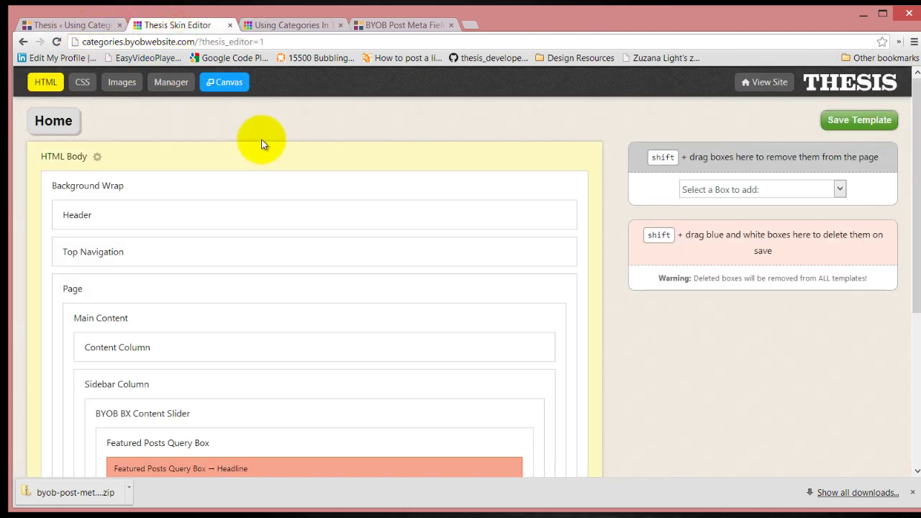
{"action": "left_click", "coordinate": [810, 190]}
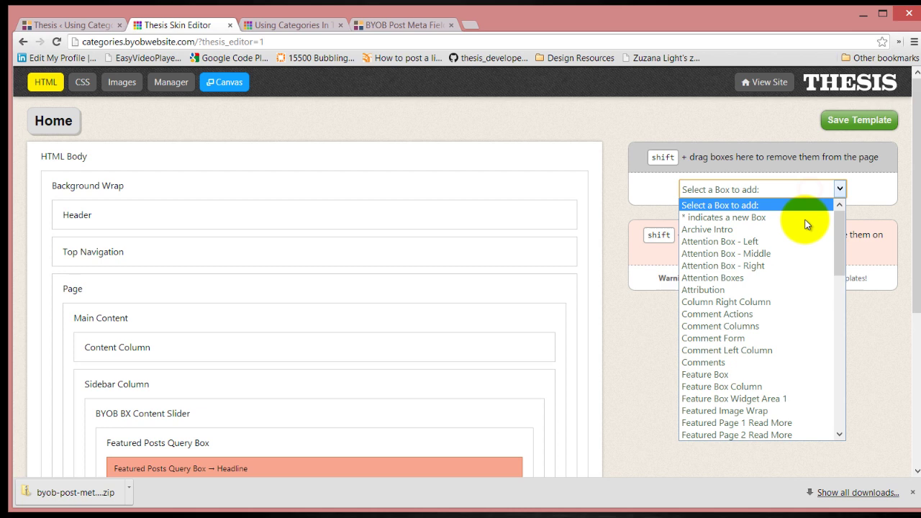
{"action": "left_click_drag", "start_coordinate": [839, 262], "coordinate": [863, 329]}
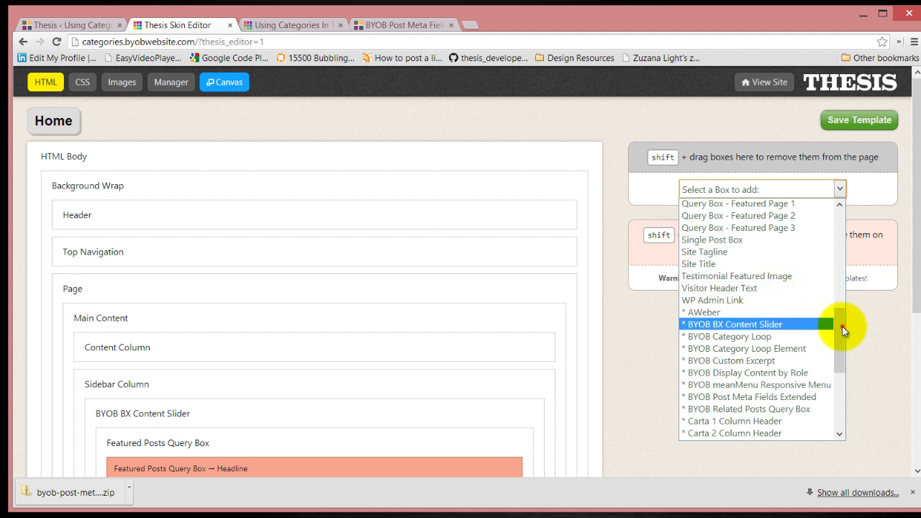
{"action": "mouse_move", "coordinate": [843, 331]}
{"action": "left_mouse_down"}
{"action": "mouse_move", "coordinate": [846, 381]}
{"action": "mouse_move", "coordinate": [840, 349]}
{"action": "left_mouse_up"}
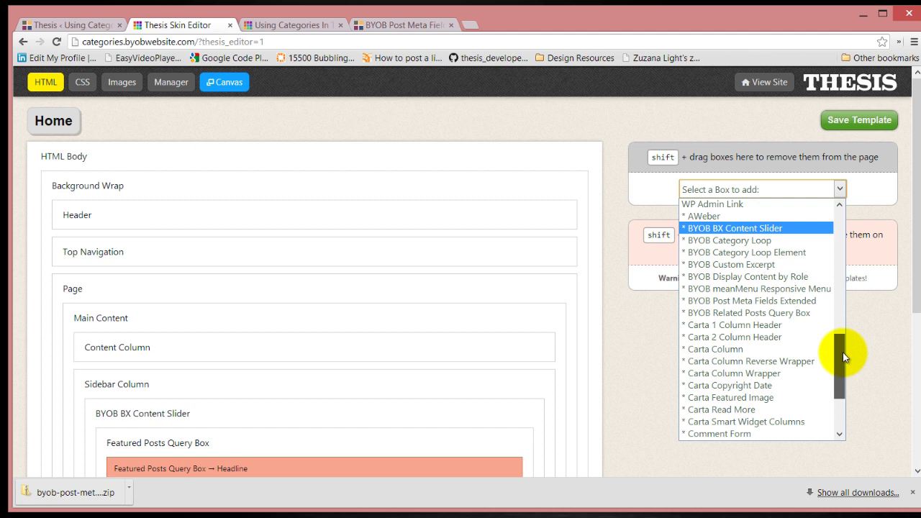
{"action": "left_click", "coordinate": [759, 300]}
{"action": "left_click", "coordinate": [765, 219]}
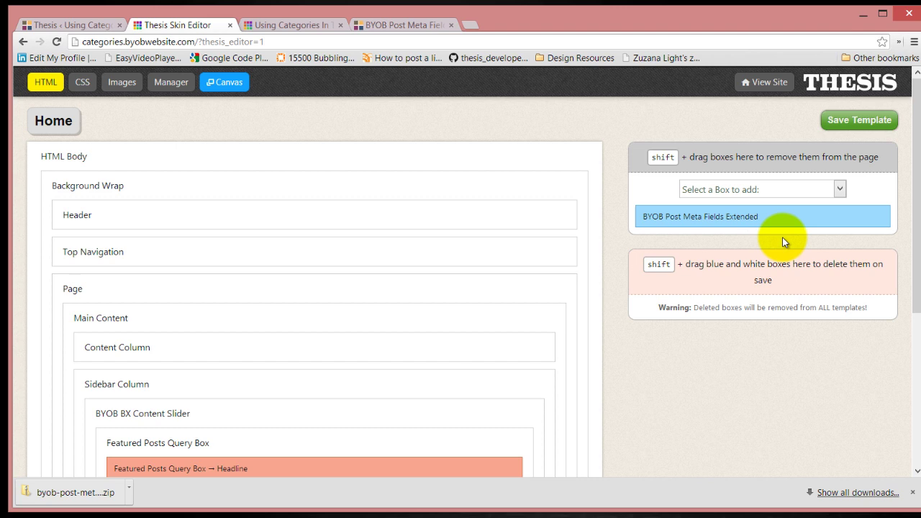
{"action": "left_click_drag", "start_coordinate": [788, 230], "coordinate": [327, 333]}
Step: Rename the second meta box Testimonial Website
{"action": "left_click", "coordinate": [239, 320]}
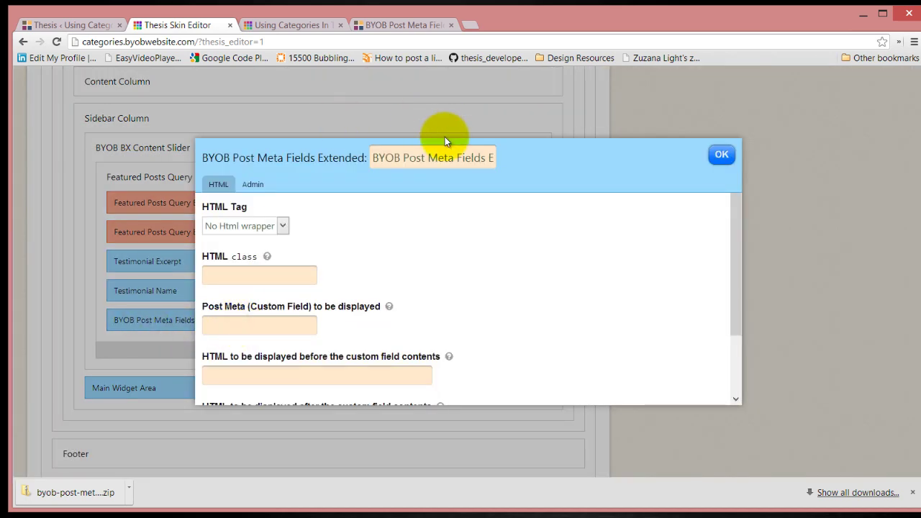
{"action": "triple_click", "coordinate": [441, 158]}
{"action": "type", "text": "Te"}
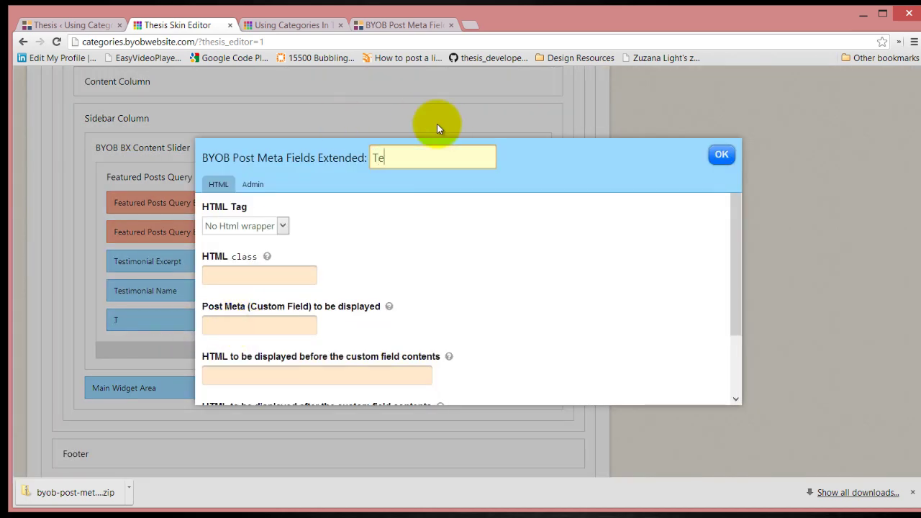
{"action": "type", "text": "stimonia"}
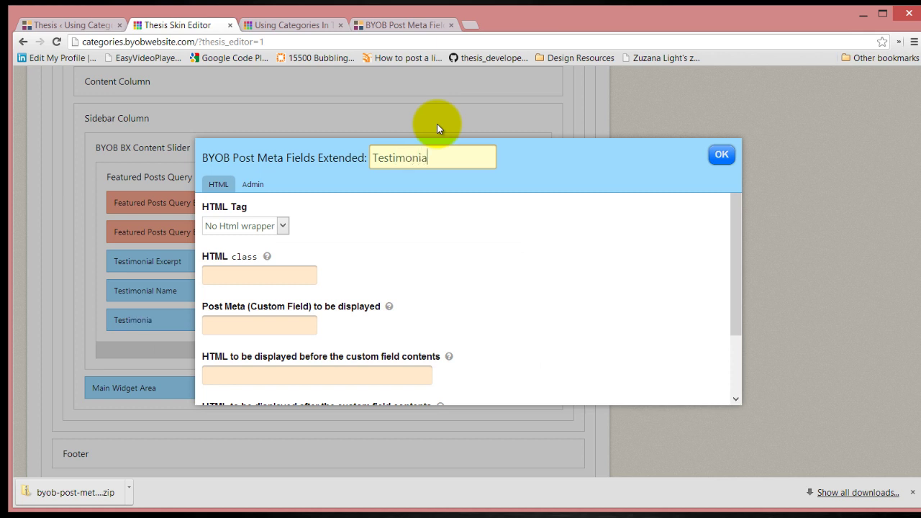
{"action": "type", "text": "l Website"}
{"action": "key", "text": "BackSpace"}
{"action": "key", "text": "BackSpace"}
{"action": "key", "text": "BackSpace"}
{"action": "type", "text": "o"}
{"action": "key", "text": "BackSpace"}
{"action": "type", "text": "ite"}
Step: Set the box to display wpcf-persons-website, wrapped in a p tag
{"action": "left_click", "coordinate": [247, 325]}
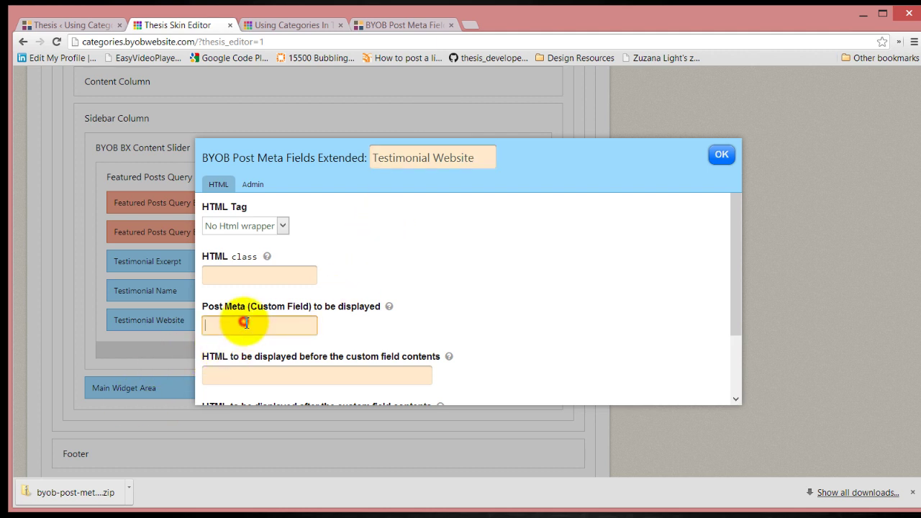
{"action": "key", "text": "ctrl+v"}
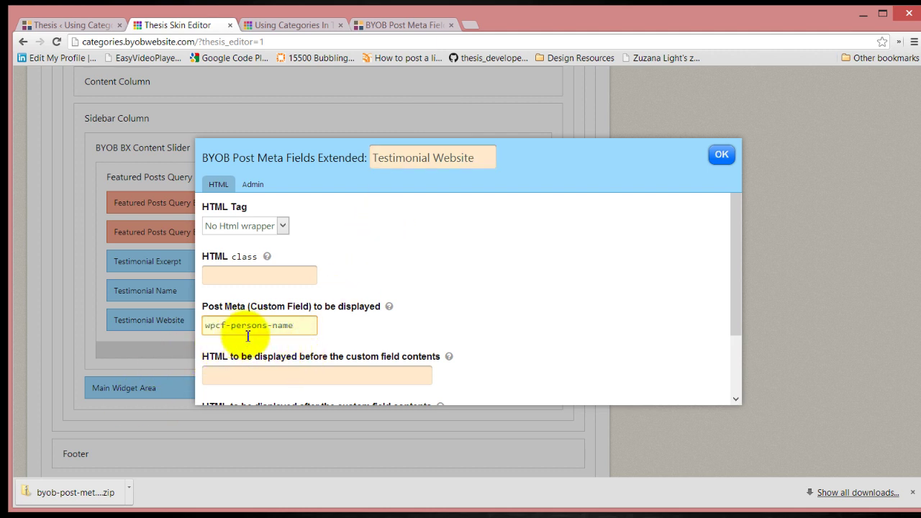
{"action": "double_click", "coordinate": [281, 325]}
{"action": "type", "text": "website"}
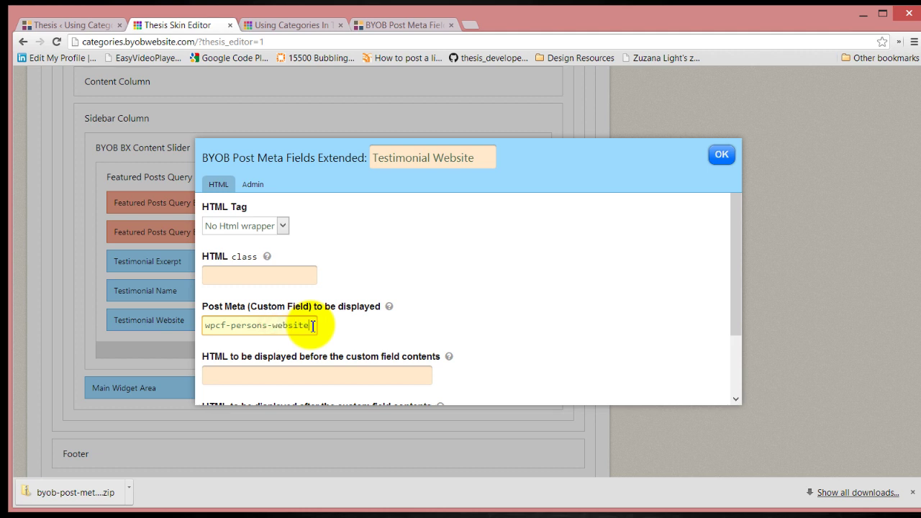
{"action": "left_click", "coordinate": [265, 226]}
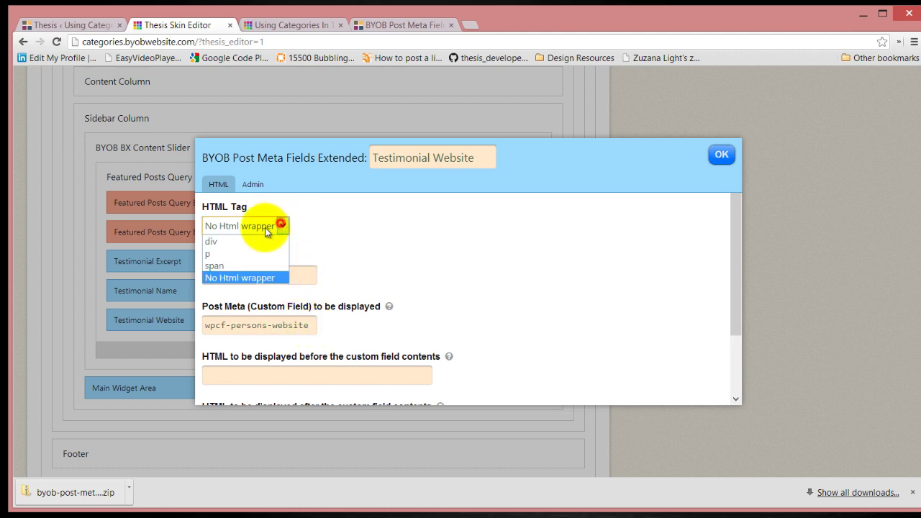
{"action": "left_click", "coordinate": [248, 253]}
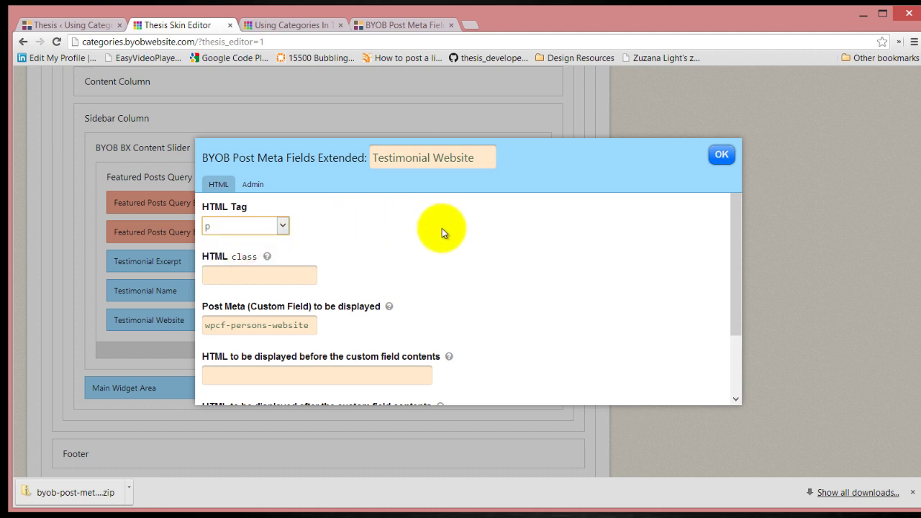
Step: Confirm the Testimonial Website settings, save the template and switch to the blog
{"action": "scroll", "coordinate": [442, 229], "scroll_direction": "down", "scroll_amount": 2}
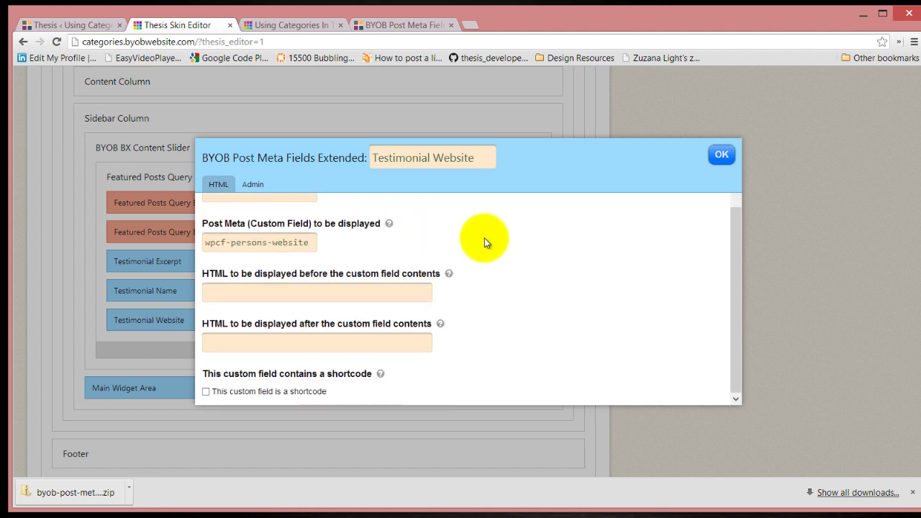
{"action": "scroll", "coordinate": [484, 239], "scroll_direction": "up", "scroll_amount": 2}
{"action": "scroll", "coordinate": [484, 238], "scroll_direction": "down", "scroll_amount": 2}
{"action": "scroll", "coordinate": [484, 242], "scroll_direction": "up", "scroll_amount": 3}
{"action": "left_click", "coordinate": [721, 155]}
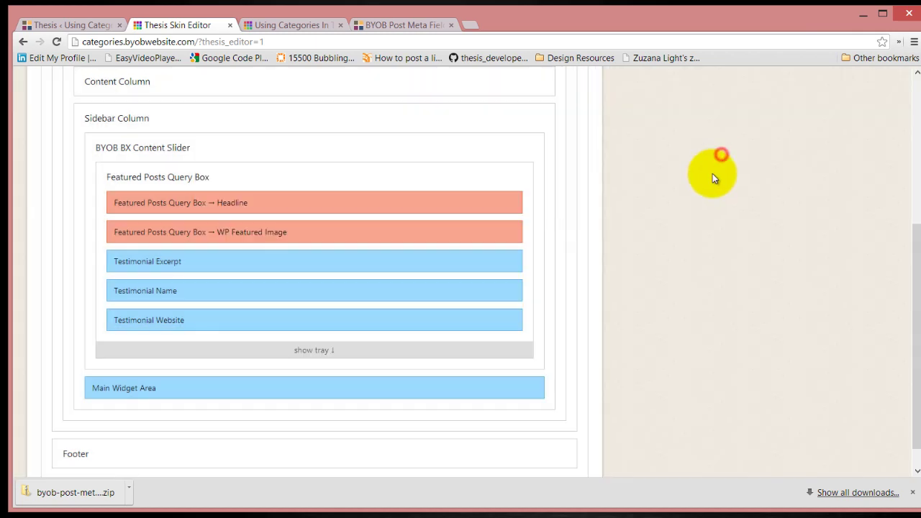
{"action": "scroll", "coordinate": [695, 209], "scroll_direction": "up", "scroll_amount": 5}
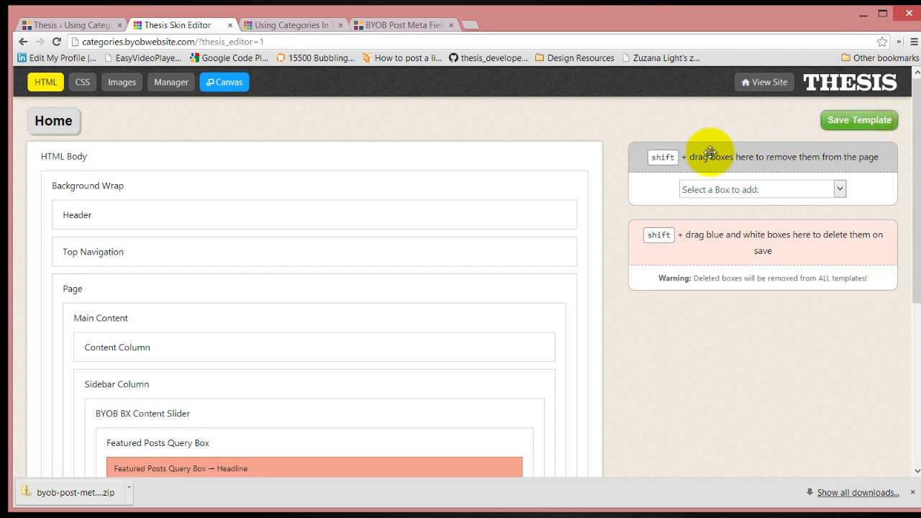
{"action": "left_click", "coordinate": [302, 22]}
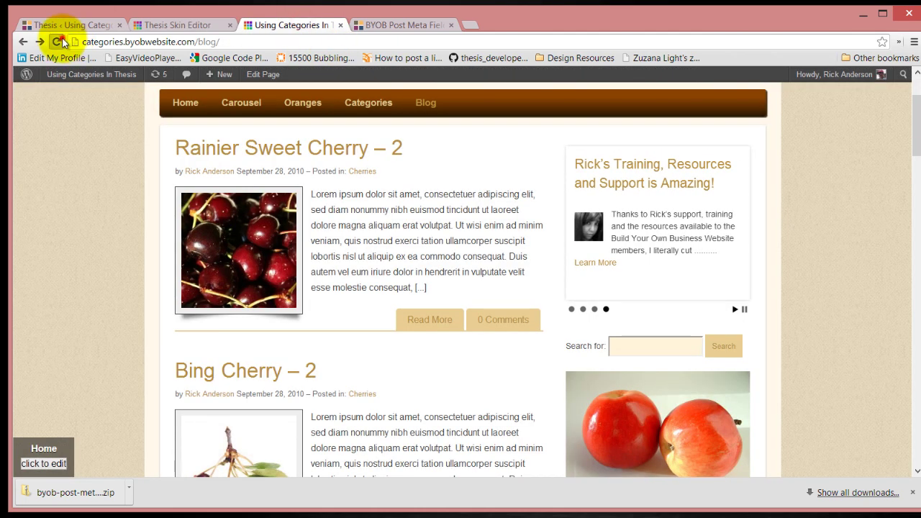
Step: Reload the blog and play the slider to check each giver's website, then return to the Skin Editor
{"action": "left_click", "coordinate": [57, 42]}
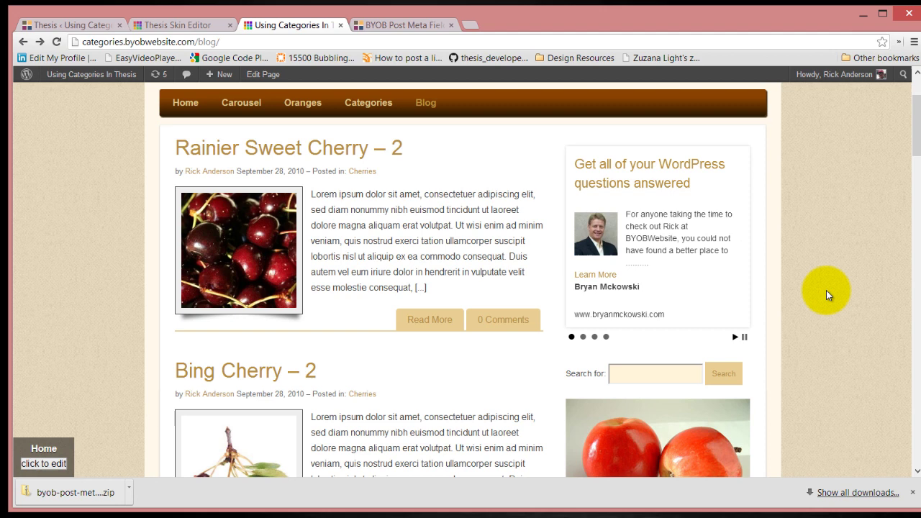
{"action": "left_click", "coordinate": [735, 338]}
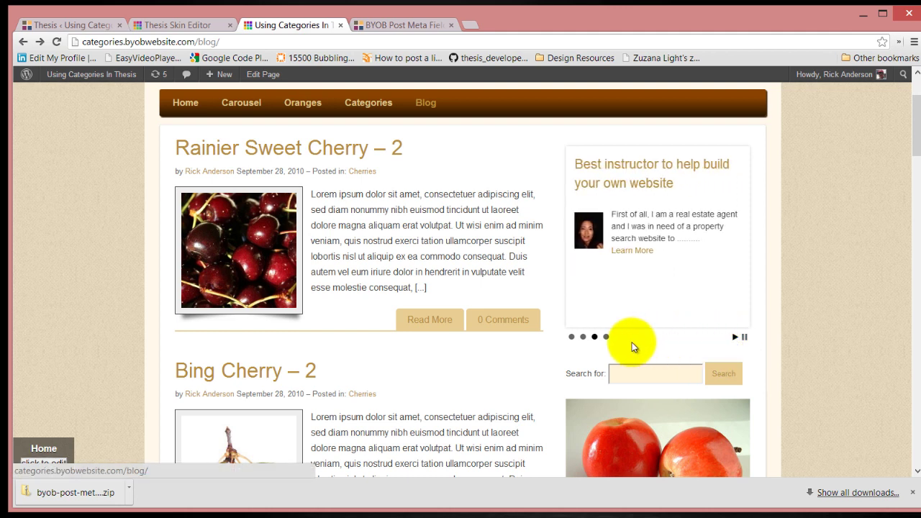
{"action": "left_click", "coordinate": [190, 25]}
{"action": "left_click", "coordinate": [283, 24]}
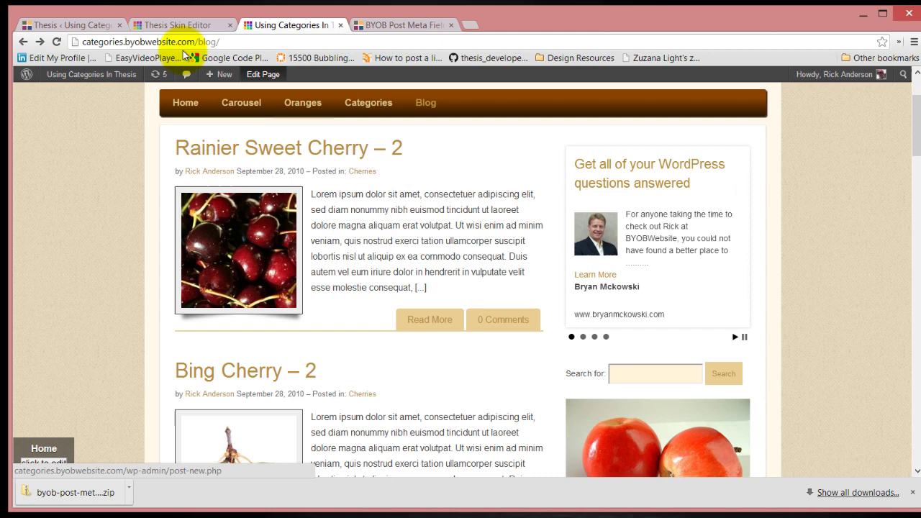
{"action": "left_click", "coordinate": [177, 25]}
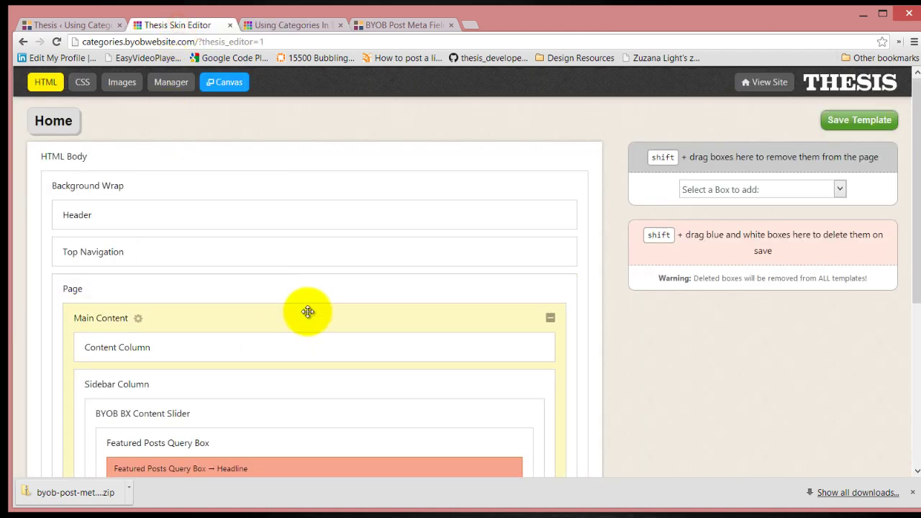
{"action": "scroll", "coordinate": [306, 311], "scroll_direction": "down", "scroll_amount": 4}
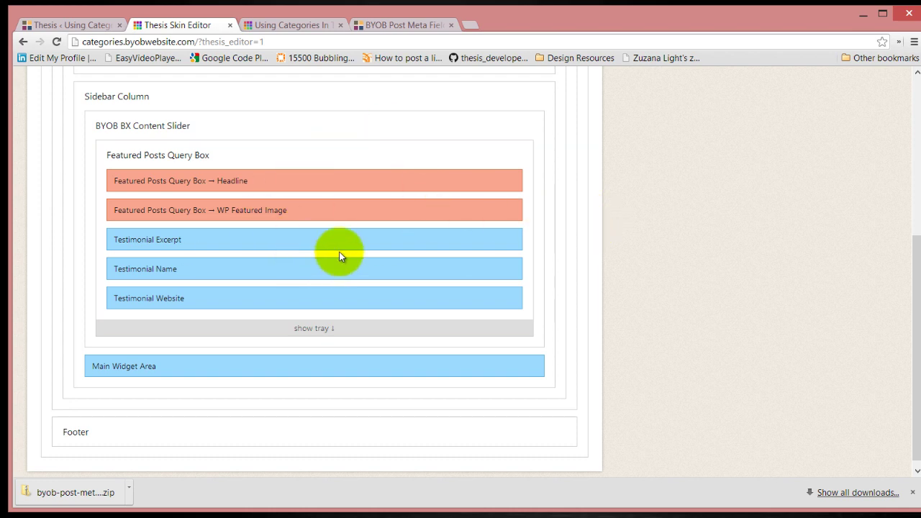
{"action": "mouse_move", "coordinate": [423, 181]}
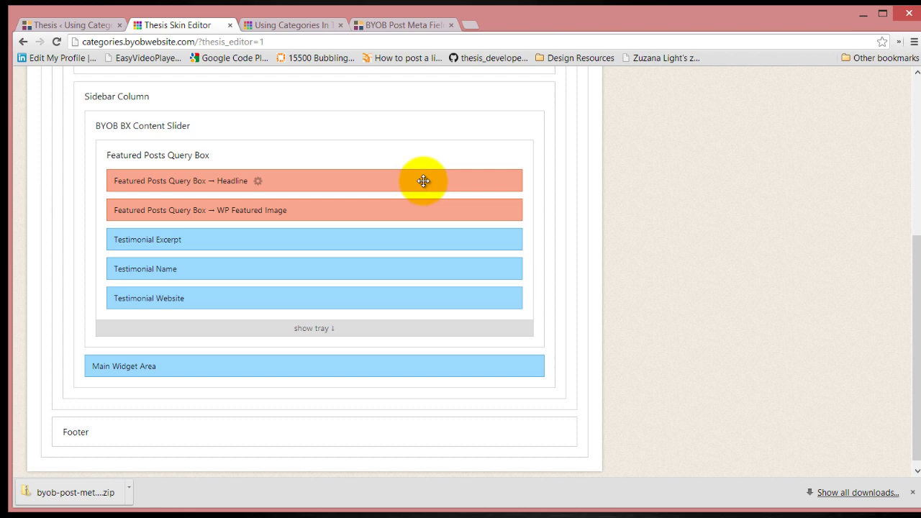